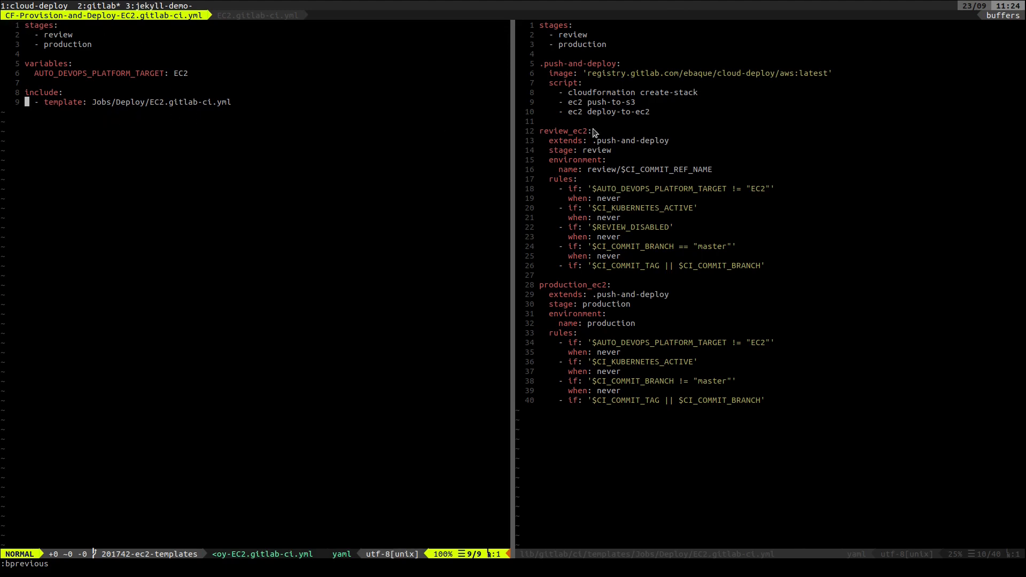
In EC2.gitlab-ci.yml, highlight the three script commands of the .push-and-deploy job
key(ctrl+w)
key(l)
key(k)
key(k)
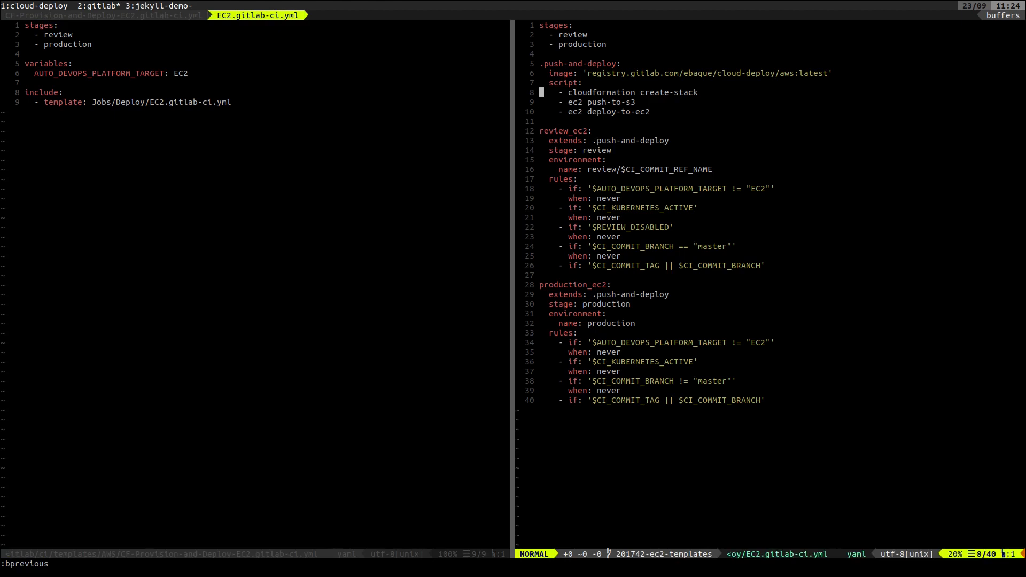
key(ctrl+w)
key(h)
key(ctrl+w)
key(l)
key(shift+v)
key(j)
key(j)
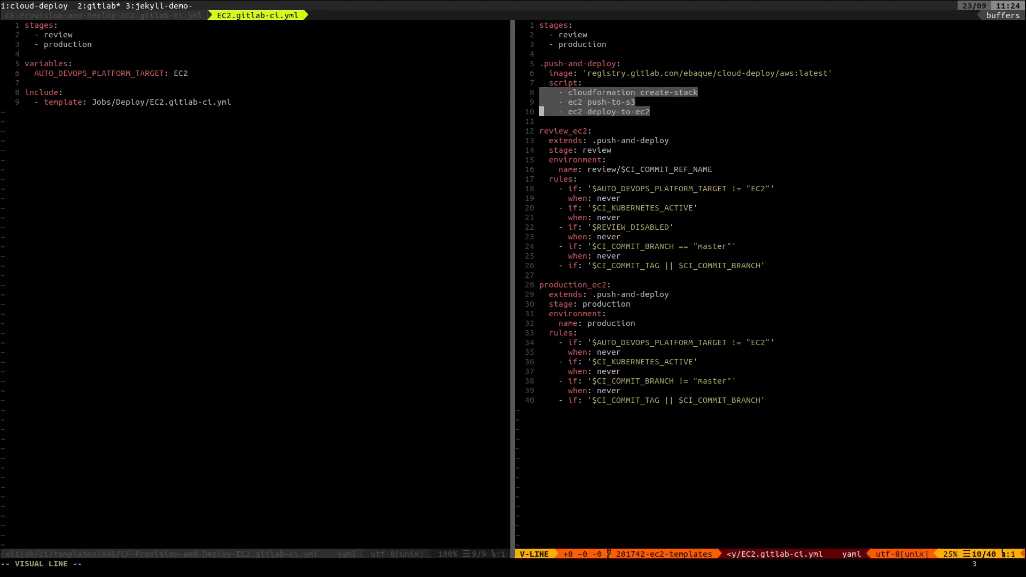
key(Escape)
Go through the .push-and-deploy script commands one by one: cloudformation create-stack, ec2 push-to-s3 and ec2 deploy-to-ec2
key(k)
key(k)
key(l)
key(l)
key(l)
key(l)
key(l)
key(l)
key(l)
key(l)
key(l)
key(l)
key(l)
key(l)
key(l)
key(l)
key(l)
key(l)
key(l)
key(l)
key(l)
key(l)
key(l)
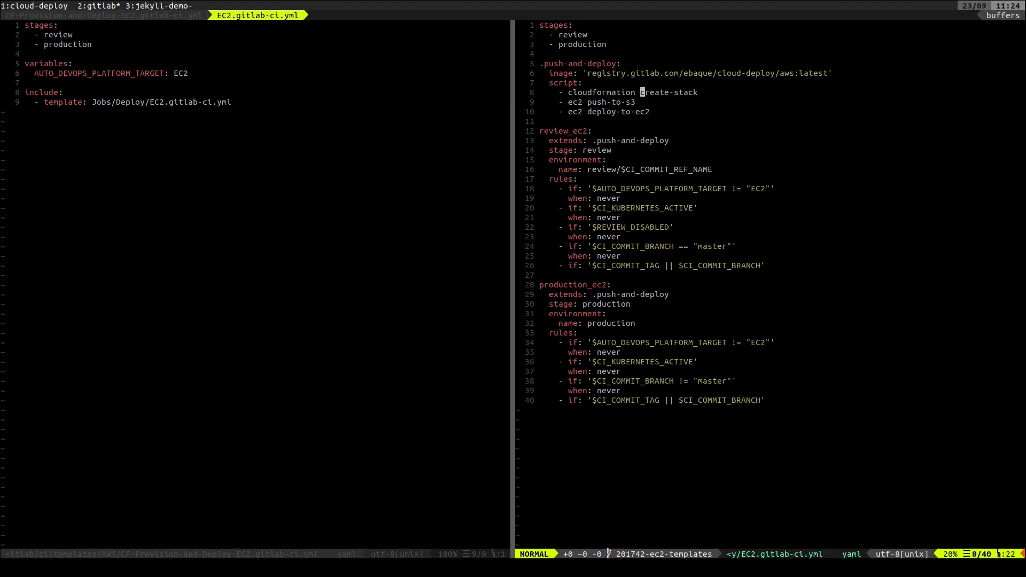
key(j)
key(h)
key(h)
key(h)
key(h)
key(h)
key(h)
key(h)
key(h)
key(h)
key(h)
key(h)
key(h)
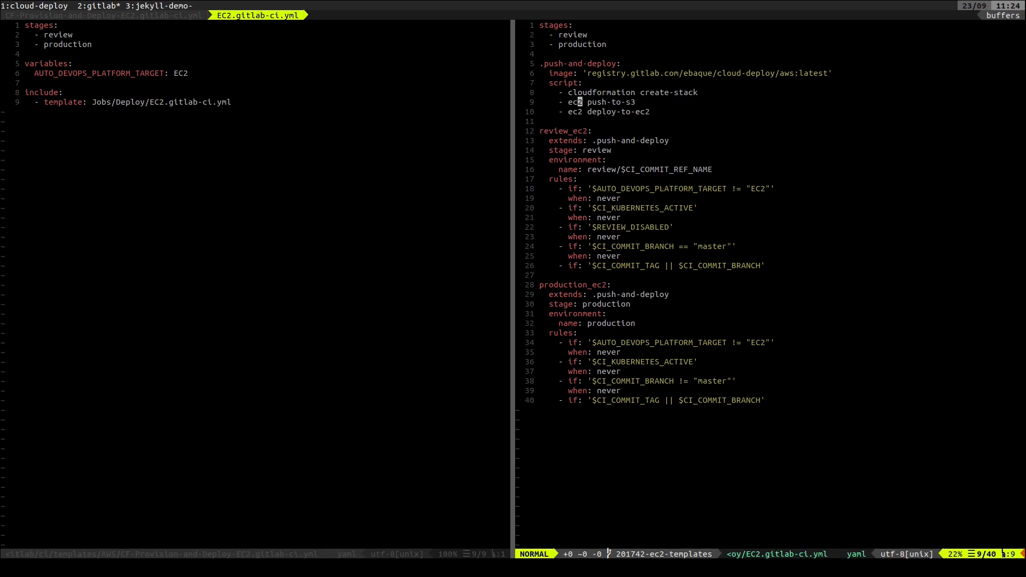
key(j)
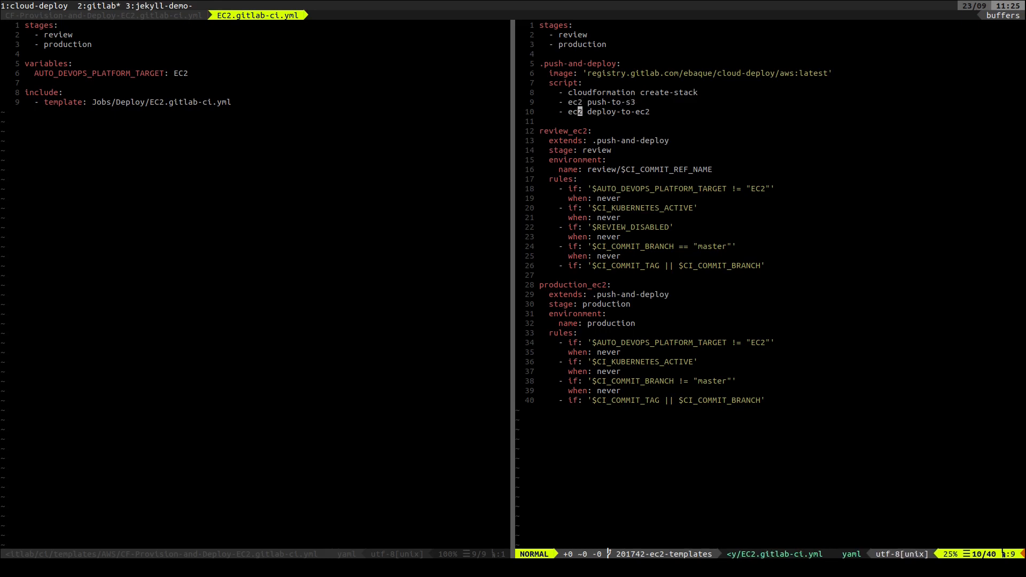
key(l)
key(l)
key(l)
key(l)
key(l)
key(dollar)
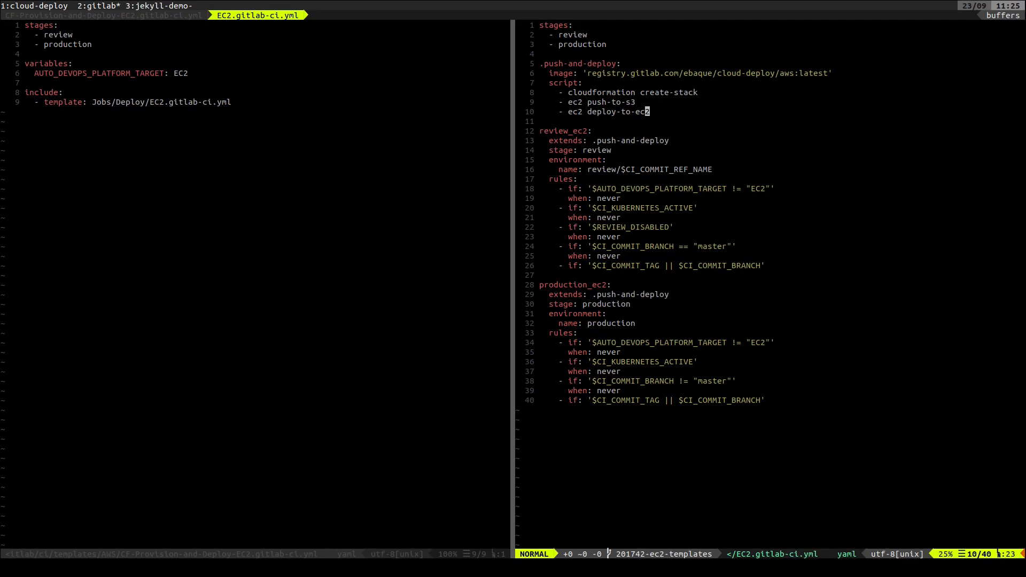
Find and open lib/gitlab/ci/templates/Jobs/Deploy.gitlab-ci.yml by searching the project files for "Deploy"
key(ctrl+p)
text(Deploy)
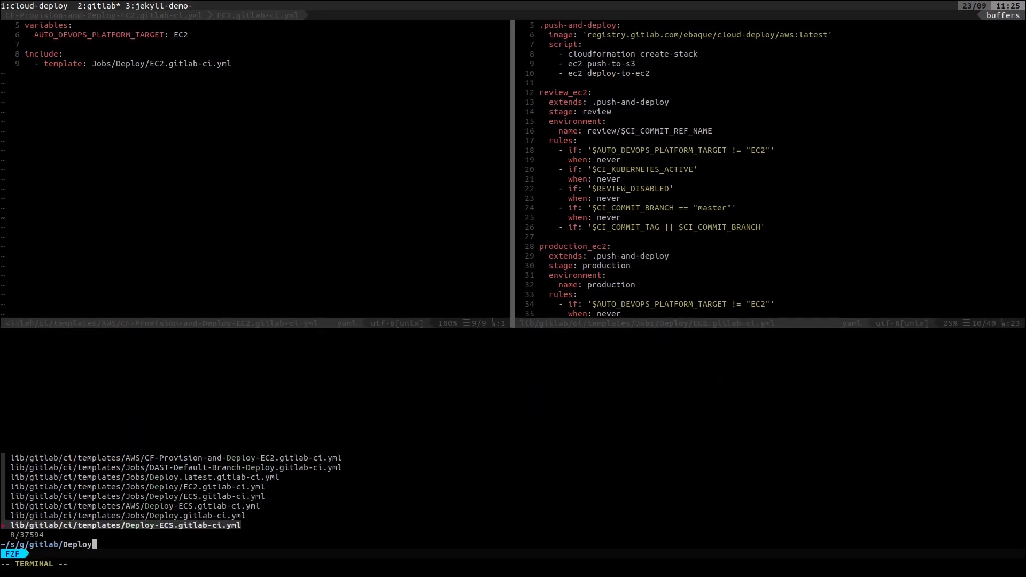
key(ctrl+k)
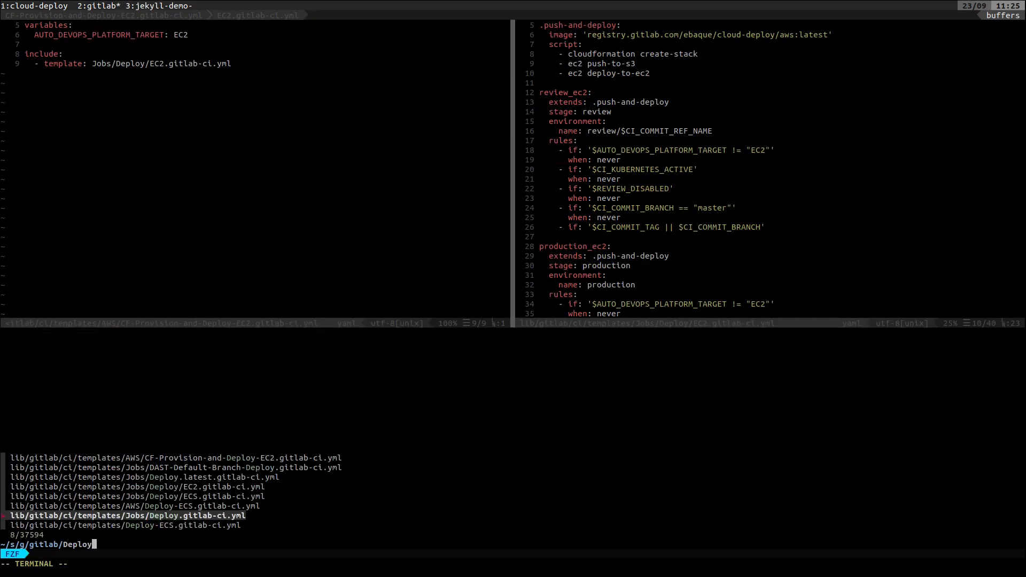
key(Return)
Examine the review job in Deploy.gitlab-ci.yml, highlighting it from its name through the last auto-deploy script command
key(k)
key(k)
key(k)
key(k)
key(k)
key(k)
key(k)
key(k)
key(k)
key(k)
key(k)
key(k)
key(k)
key(j)
key(j)
key(j)
key(j)
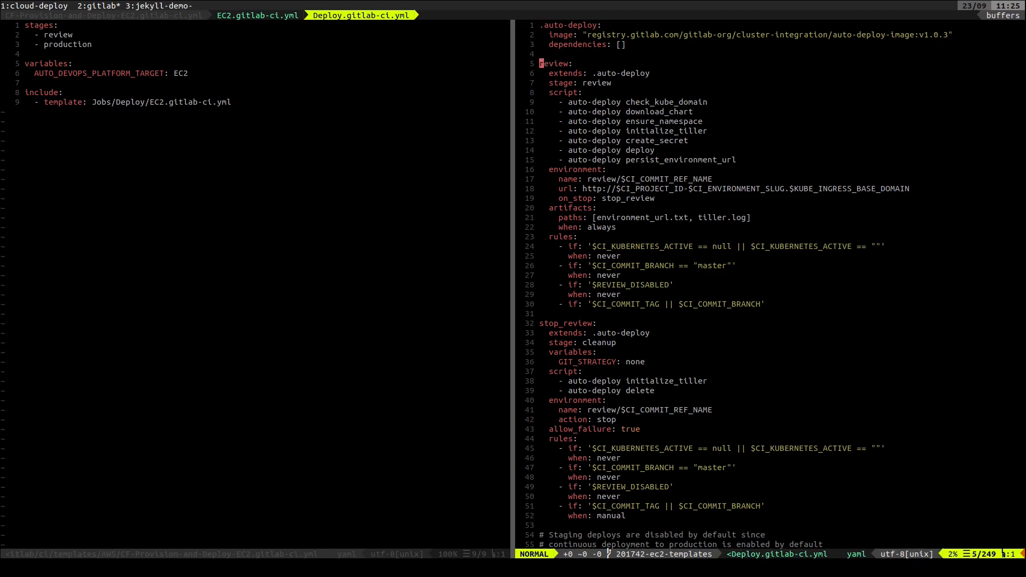
key(V)
key(j)
key(j)
key(j)
key(j)
key(j)
key(j)
key(j)
key(j)
key(j)
key(j)
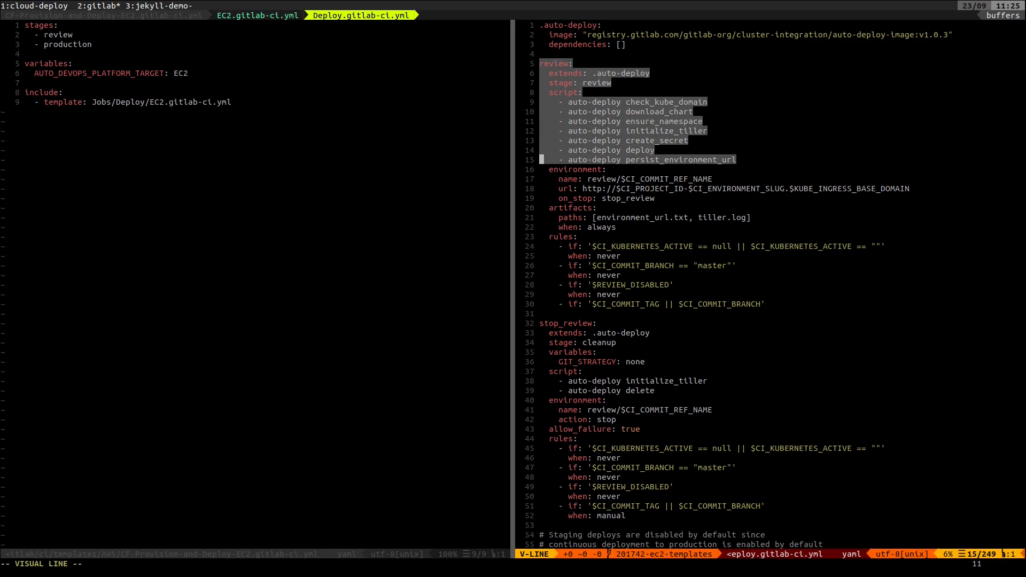
key(Escape)
key(k)
key(k)
key(k)
key(k)
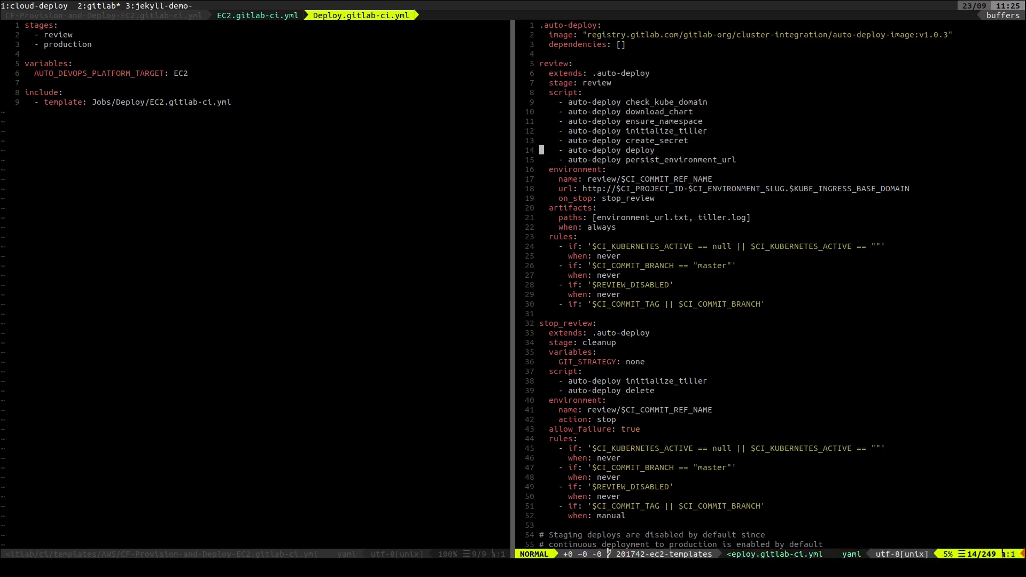
key(j)
key(j)
key(j)
key(j)
Return to EC2.gitlab-ci.yml and examine the image line of the .push-and-deploy job
key(shift+Tab)
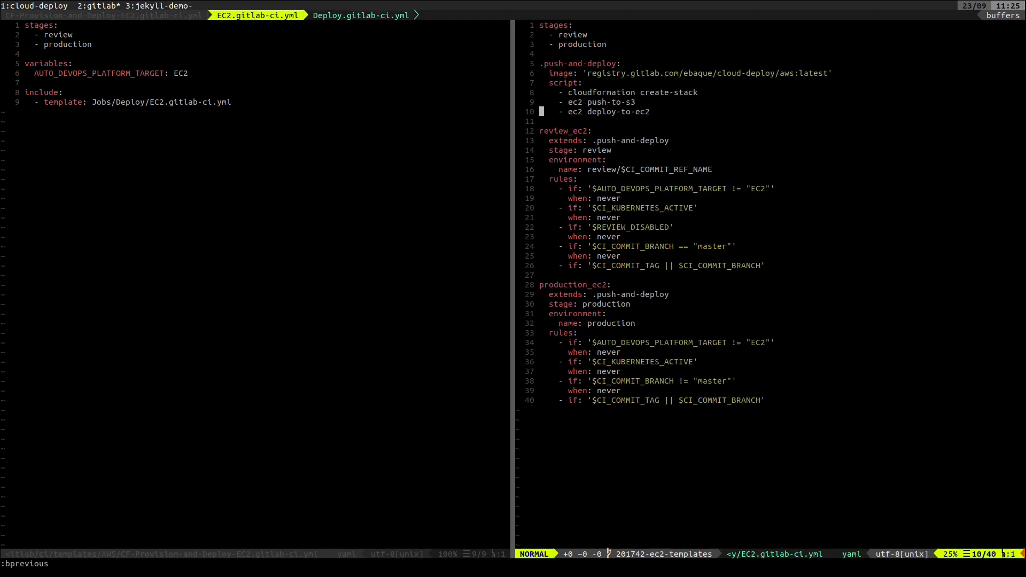
key(j)
key(j)
key(k)
key(k)
key(k)
key(k)
key(k)
key(k)
key(f)
key(t)
key(l)
key(l)
key(l)
key(l)
key(l)
key(l)
key(l)
key(l)
key(l)
key(l)
key(l)
key(l)
key(l)
key(l)
key(l)
key(l)
key(l)
key(l)
key(l)
key(l)
Switch to Deploy.gitlab-ci.yml and examine the auto-deploy-image line under .auto-deploy
text(:bnext)
key(Return)
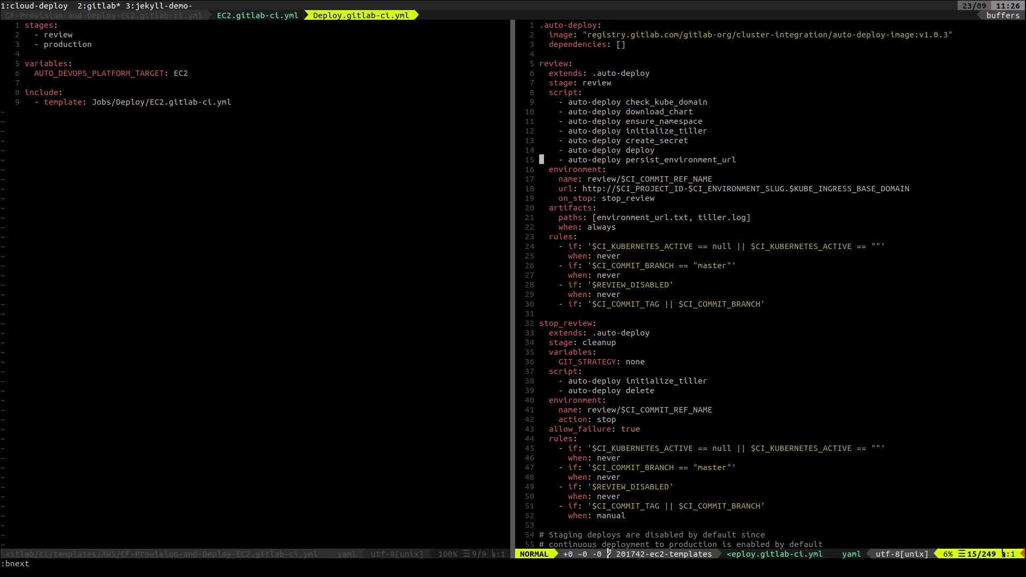
key(k)
key(k)
key(k)
key(k)
key(k)
key(k)
key(k)
key(k)
key(k)
key(k)
key(k)
key(k)
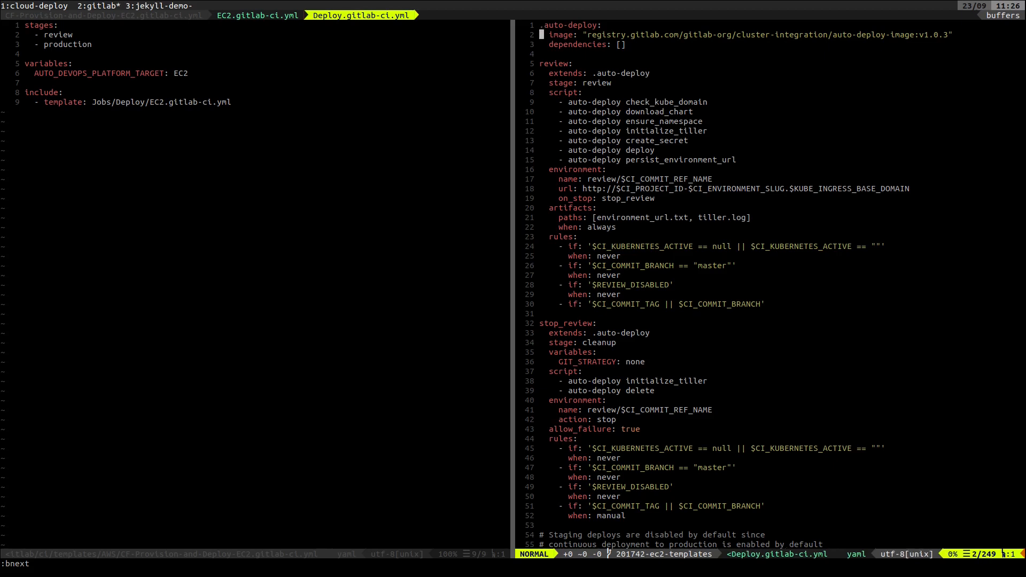
key(k)
key(shift+v)
text(y)
text(:bprevious)
Go back to EC2.gitlab-ci.yml and compare its cloud-deploy image line and the script section below it
key(Return)
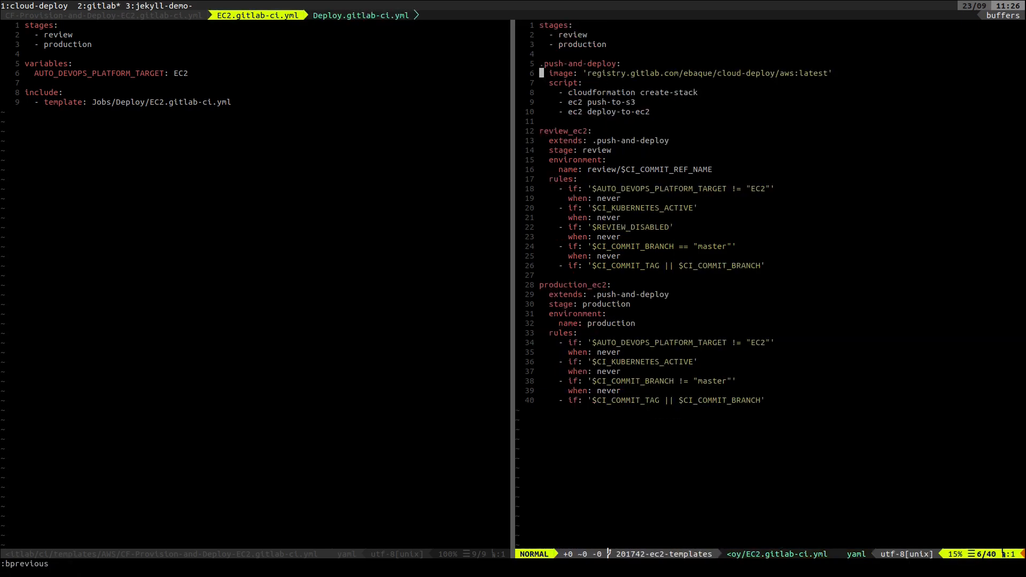
key(shift+v)
key(y)
key(j)
key(j)
Open Jobs/Deploy/ECS.gitlab-ci.yml through a file search for "Jobs/E" and check the image line of .deploy_to_ecs
key(ctrl+p)
text(Jobs/E)
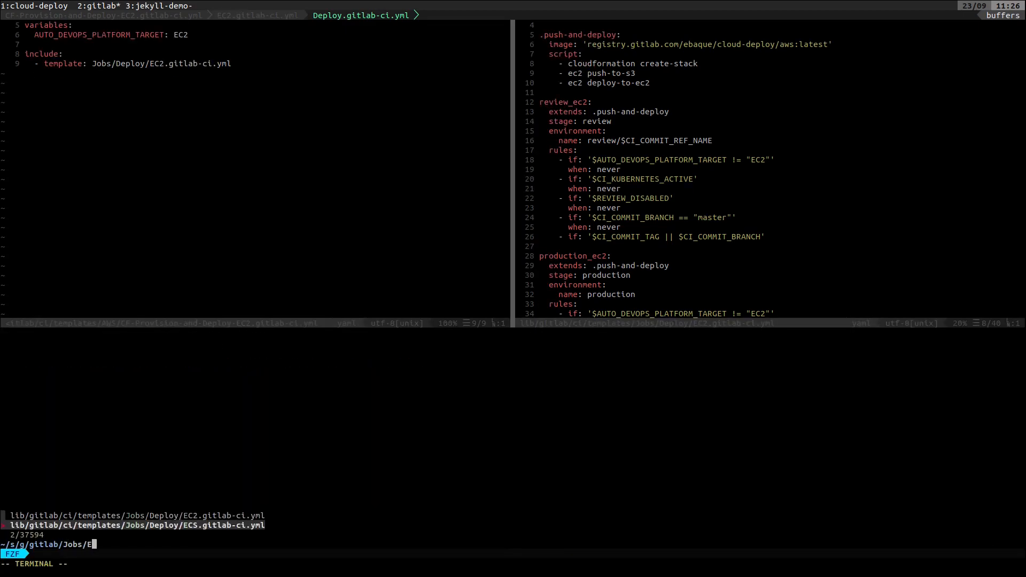
key(Return)
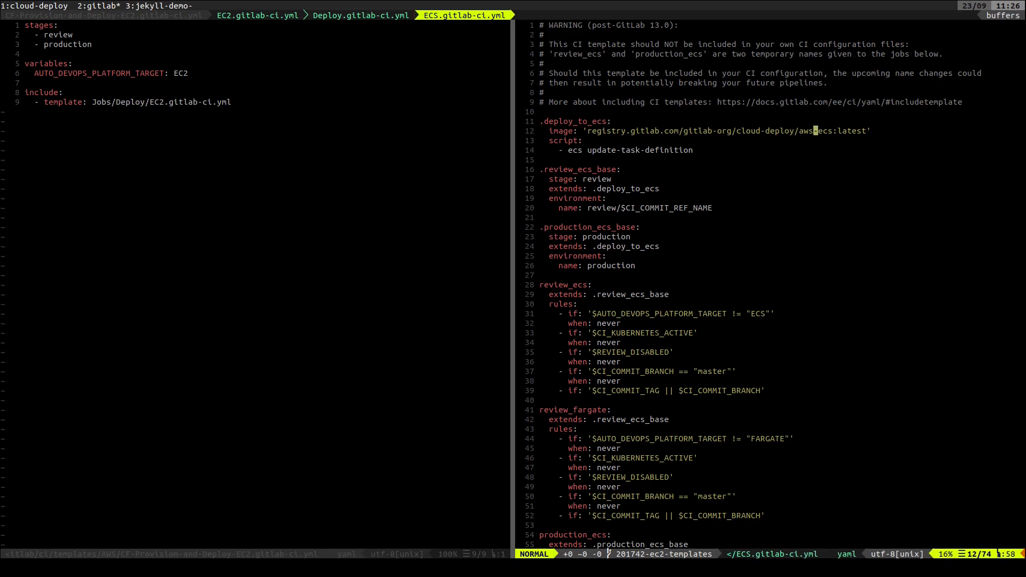
key(j)
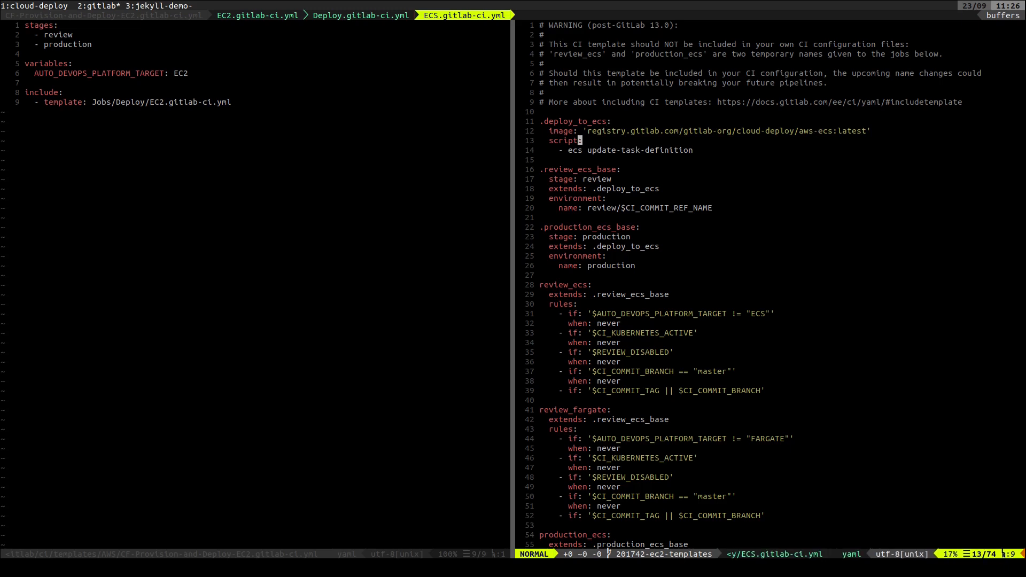
key(k)
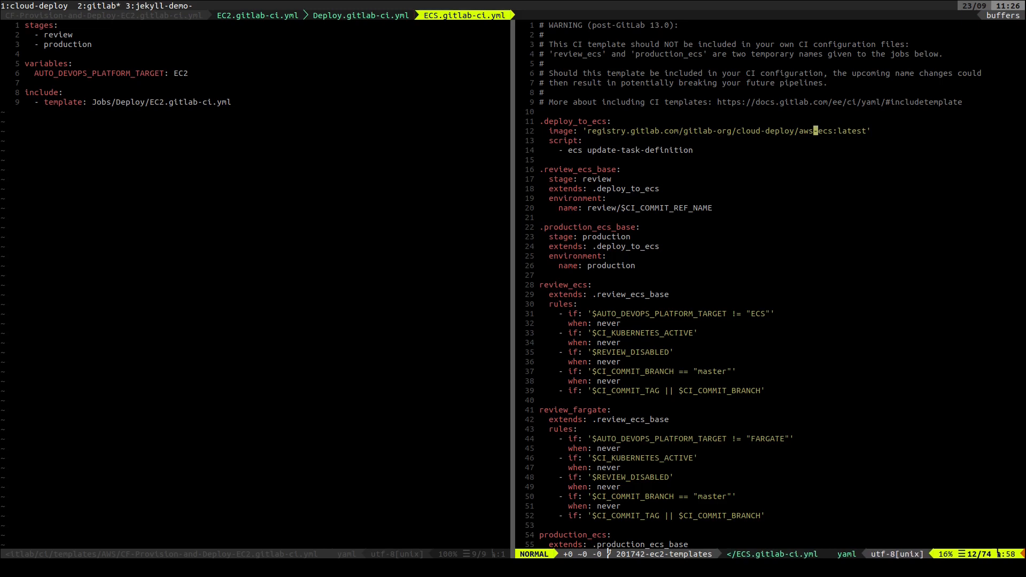
key(j)
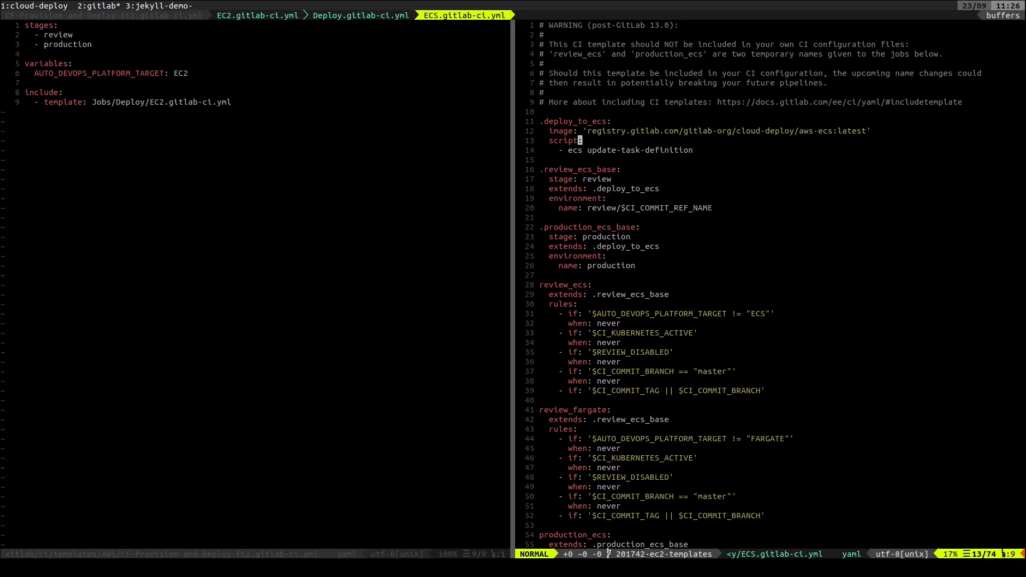
Return from ECS.gitlab-ci.yml through the open buffers to the image line in EC2.gitlab-ci.yml
key(shift+Tab)
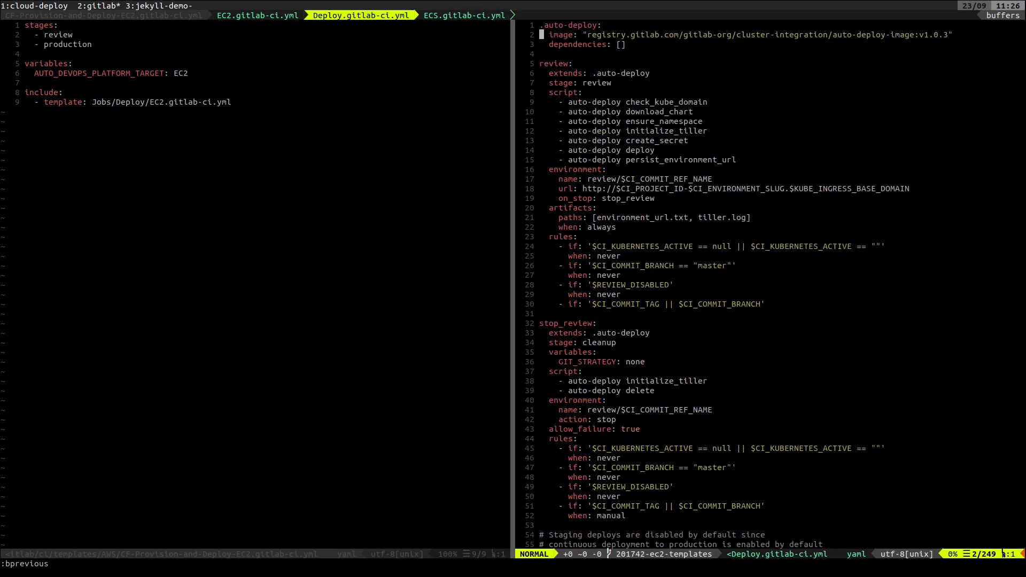
key(shift+Tab)
key(k)
key(k)
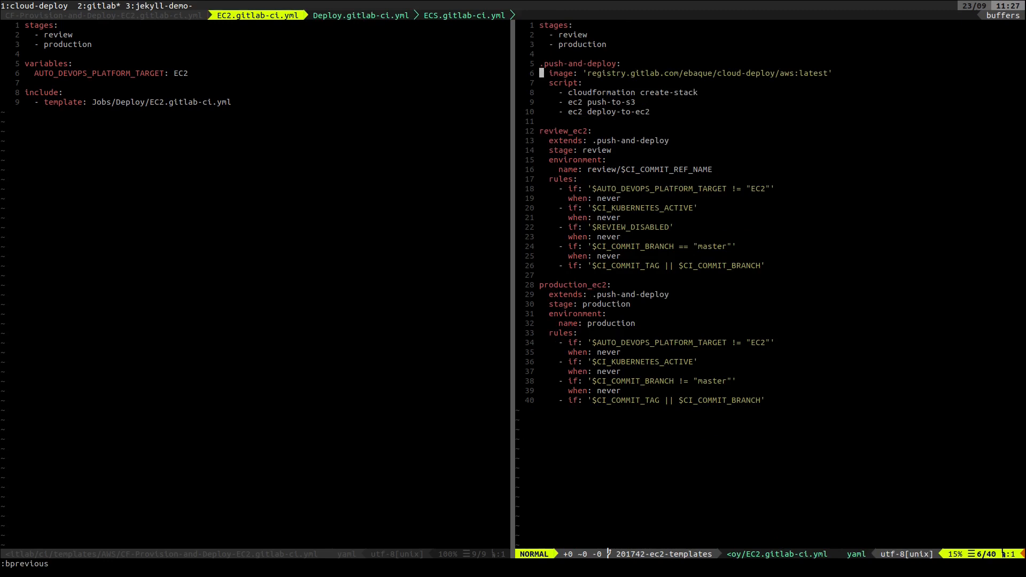
Switch to the jekyll-demo terminal window and start the editor there with the command v
key(ctrl+b)
key(n)
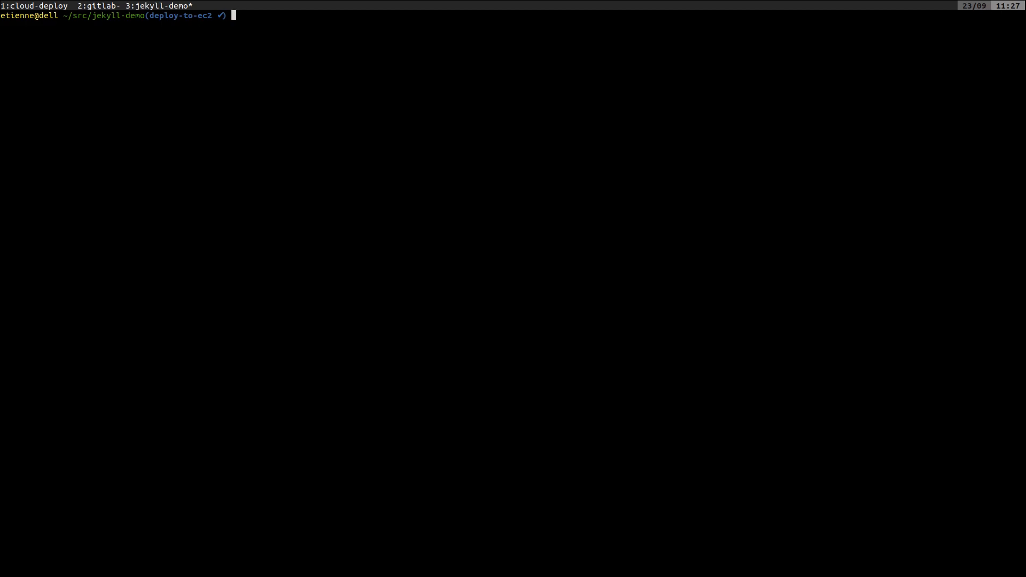
text(v)
key(Return)
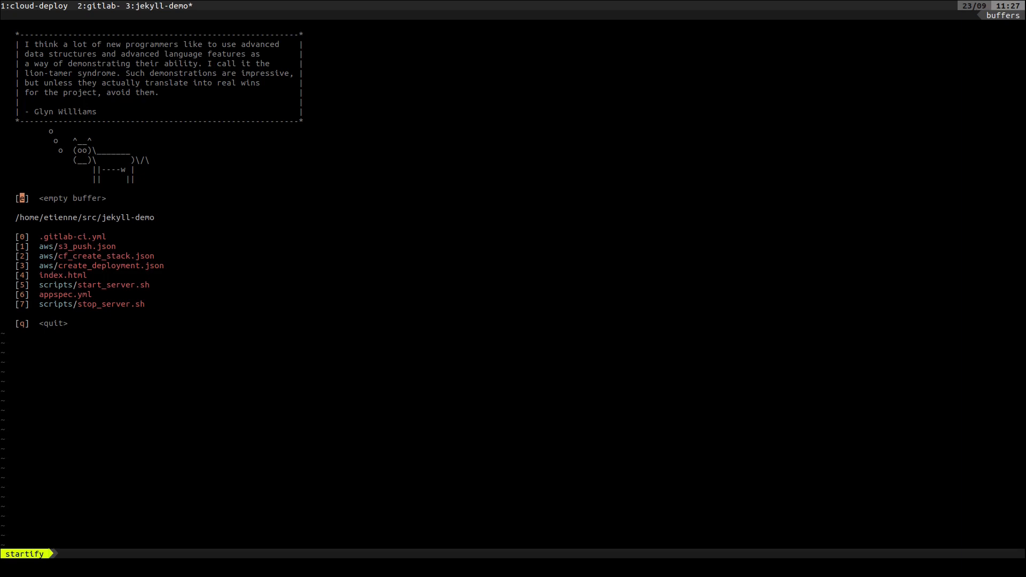
Open the jekyll-demo project's .gitlab-ci.yml and go to the start of the build_site job
key(0)
key(k)
key(k)
key(k)
key(k)
key(k)
key(k)
key(k)
key(k)
key(k)
key(k)
key(k)
key(k)
key(k)
key(k)
key(k)
key(k)
key(k)
key(k)
key(k)
key(k)
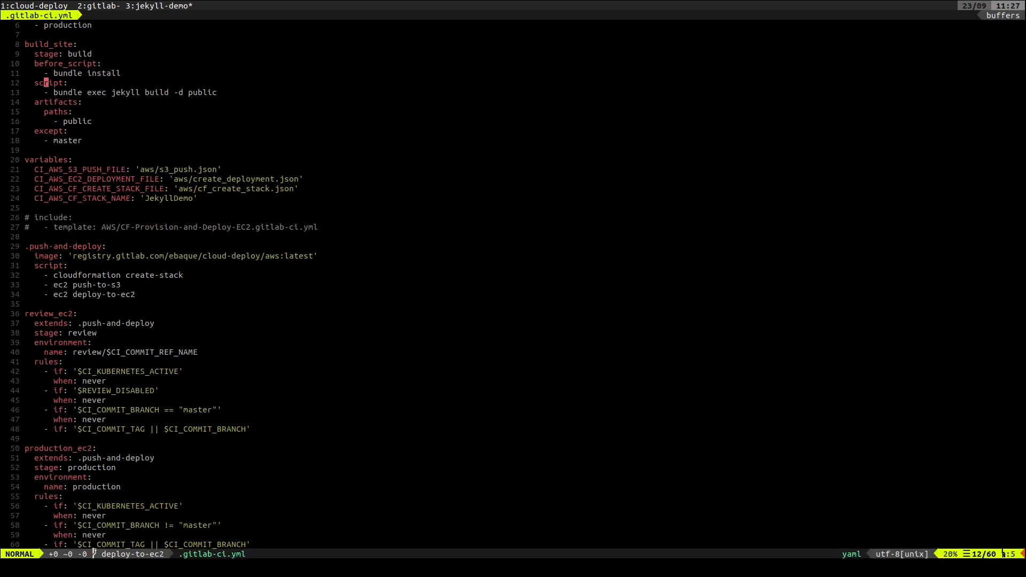
key(k)
key(k)
key(k)
key(k)
key(k)
key(k)
key(k)
key(k)
key(k)
key(k)
key(k)
key(k)
key(j)
key(j)
key(j)
key(j)
key(j)
key(j)
key(j)
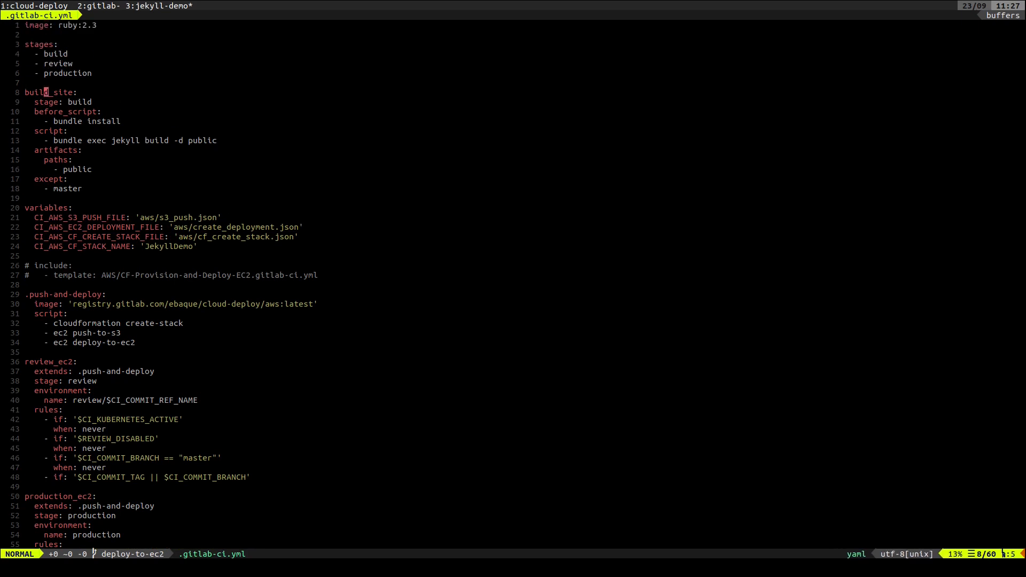
Highlight the whole build_site job, lines 8 to 18, to review it
key(shift+v)
key(j)
key(j)
key(j)
key(j)
key(j)
key(j)
key(j)
key(j)
key(j)
key(j)
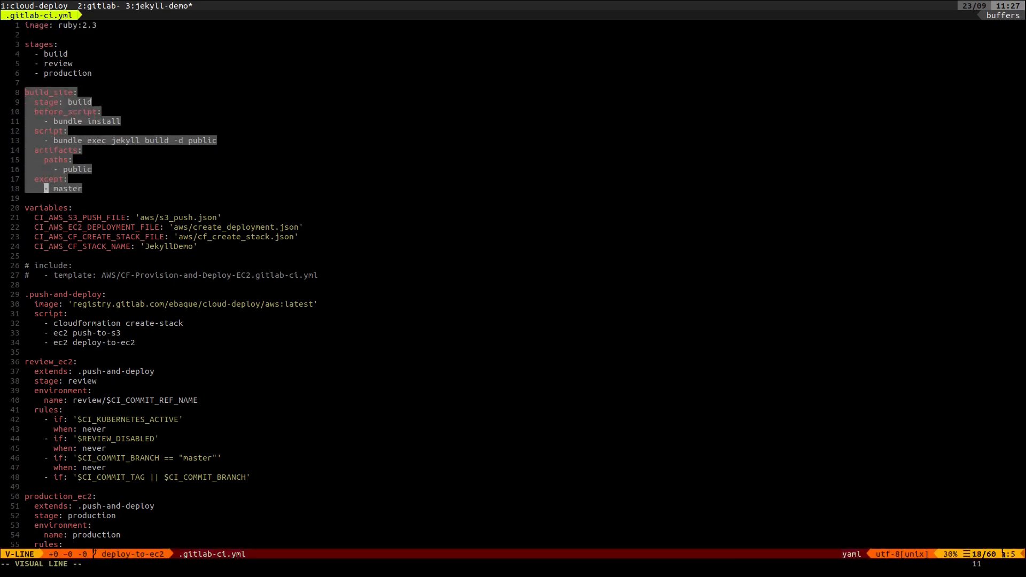
key(Escape)
key(j)
key(j)
key(k)
key(k)
key(k)
key(k)
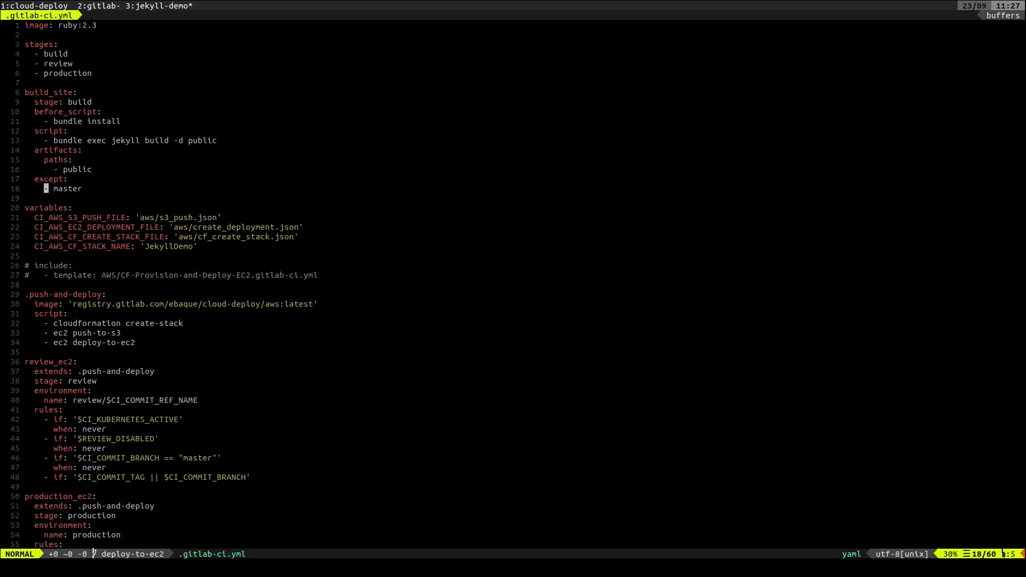
Highlight the commented-out include of the AWS/CF-Provision-and-Deploy-EC2.gitlab-ci.yml template to review it
key(k)
key(k)
key(k)
key(j)
key(j)
key(j)
key(j)
key(j)
key(j)
key(j)
key(j)
key(j)
key(j)
key(j)
key(j)
key(j)
key(shift+v)
Highlight the .push-and-deploy job name below the commented-out include
key(j)
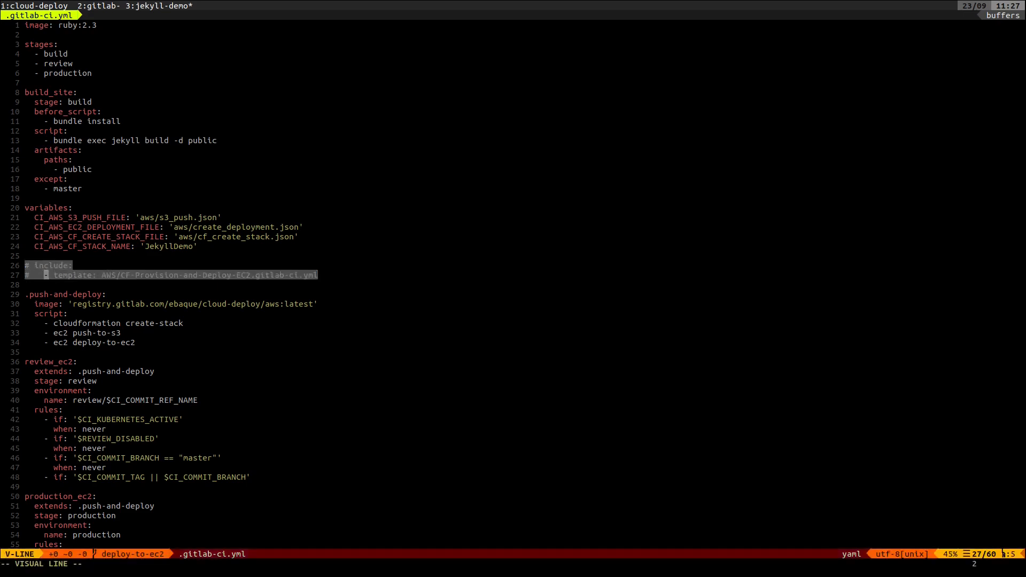
key(Escape)
key(j)
key(j)
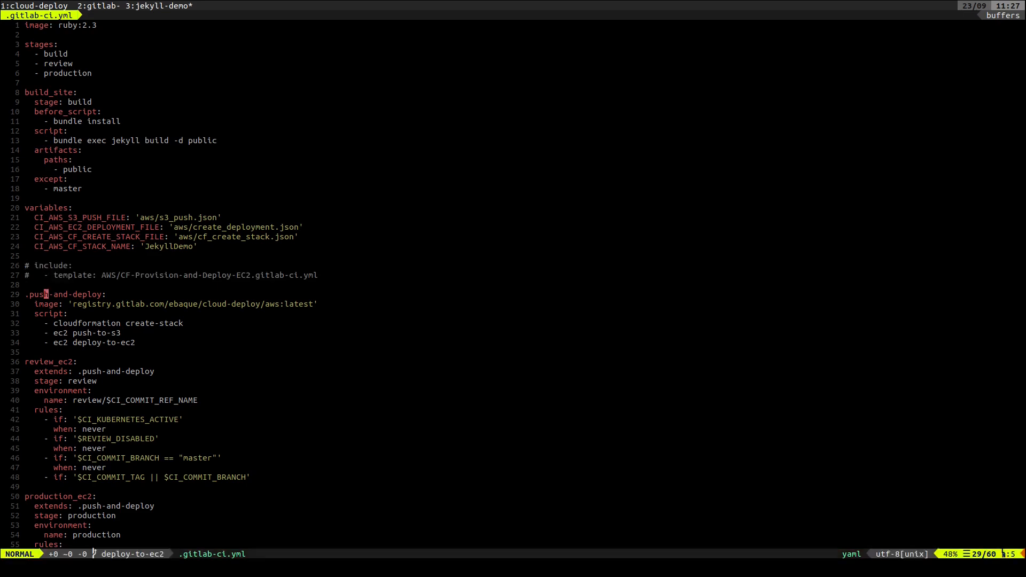
key(shift+v)
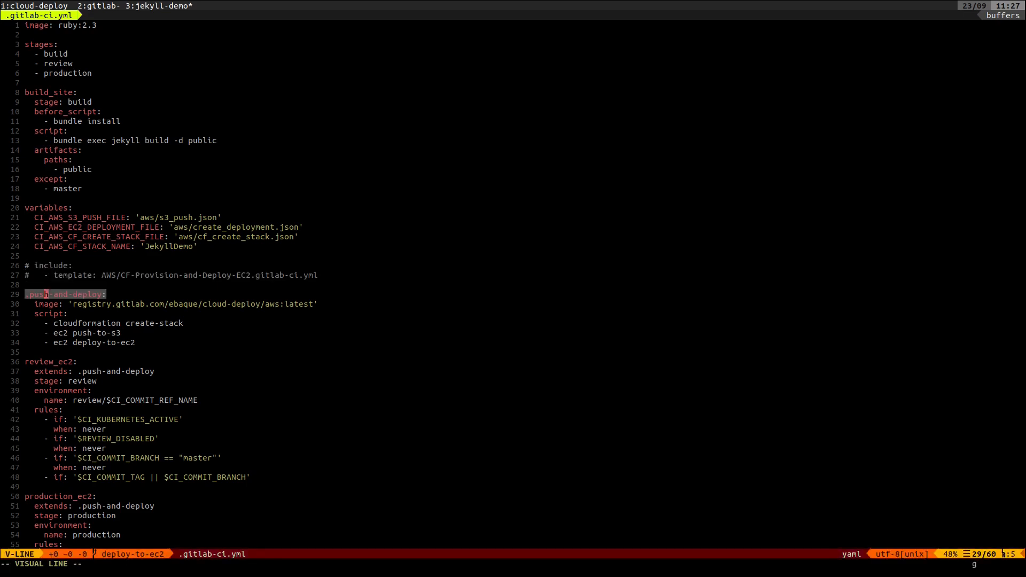
key(Escape)
Highlight the three variables pointing to the S3 push, EC2 deployment and CloudFormation create-stack JSON files
key(k)
key(k)
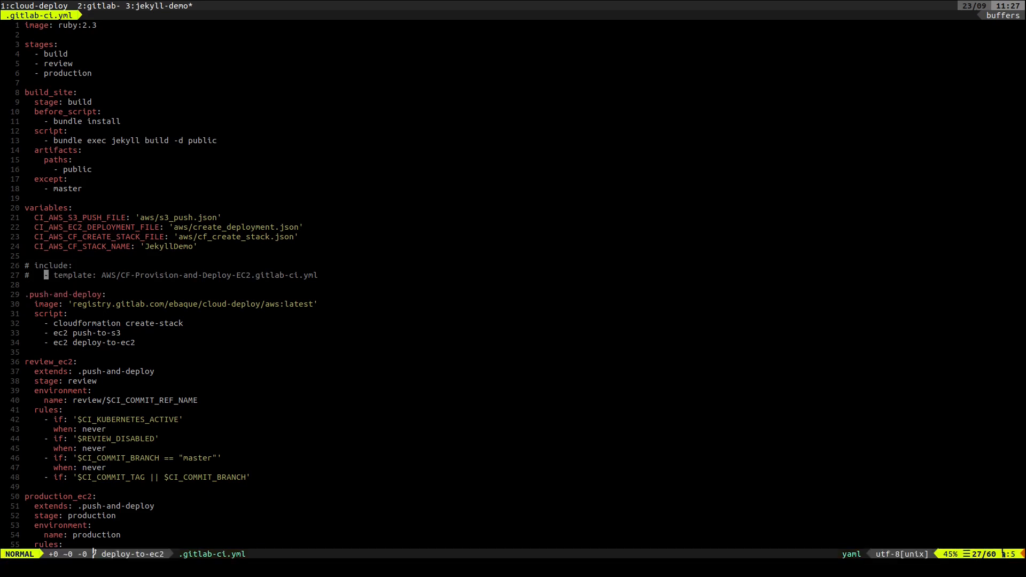
key(k)
key(k)
key(k)
key(k)
key(k)
key(k)
key(shift+v)
key(j)
key(j)
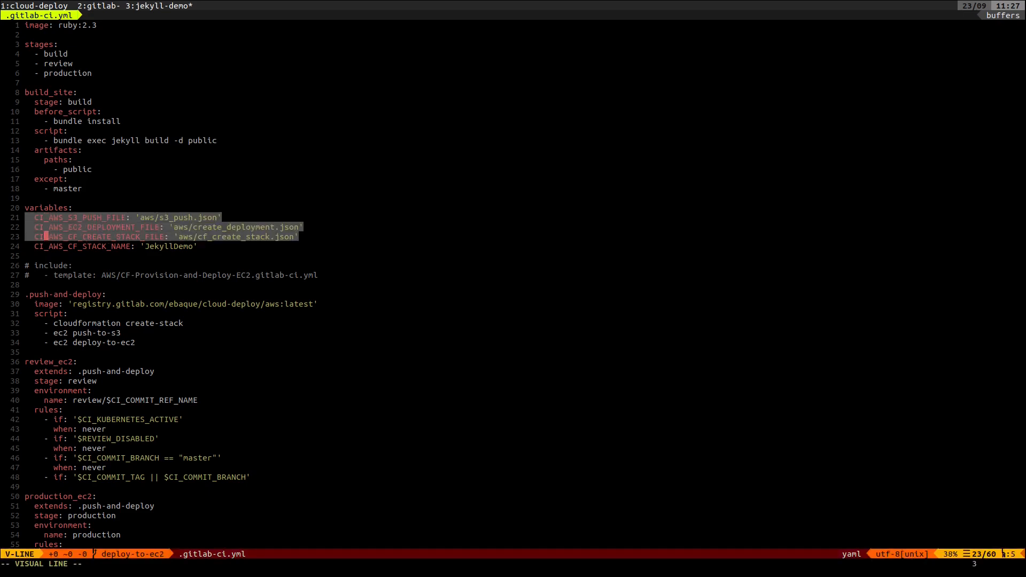
key(Escape)
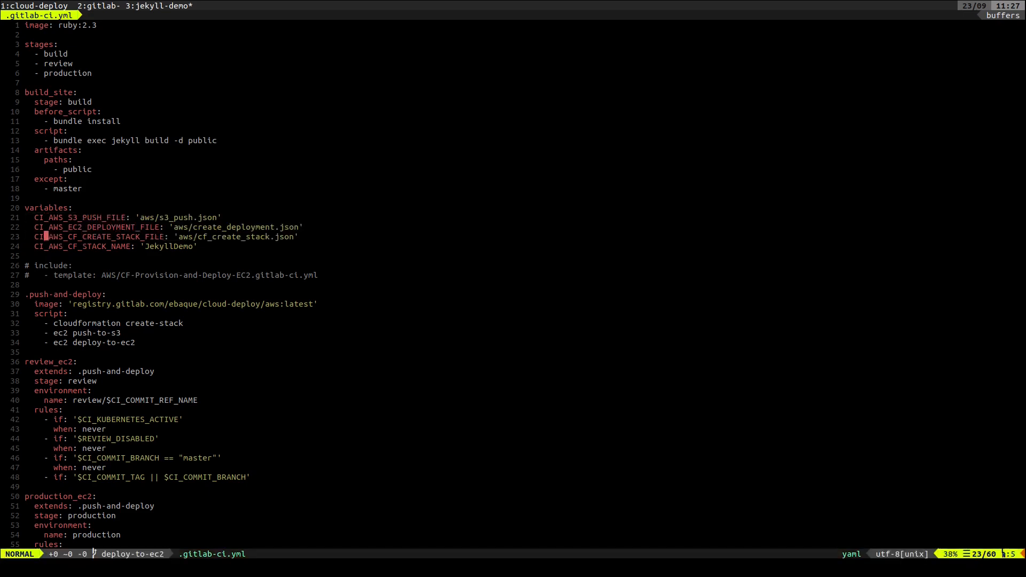
Switch to Firefox to view the diagram in deploy to EC2.pdf
key(alt+Tab)
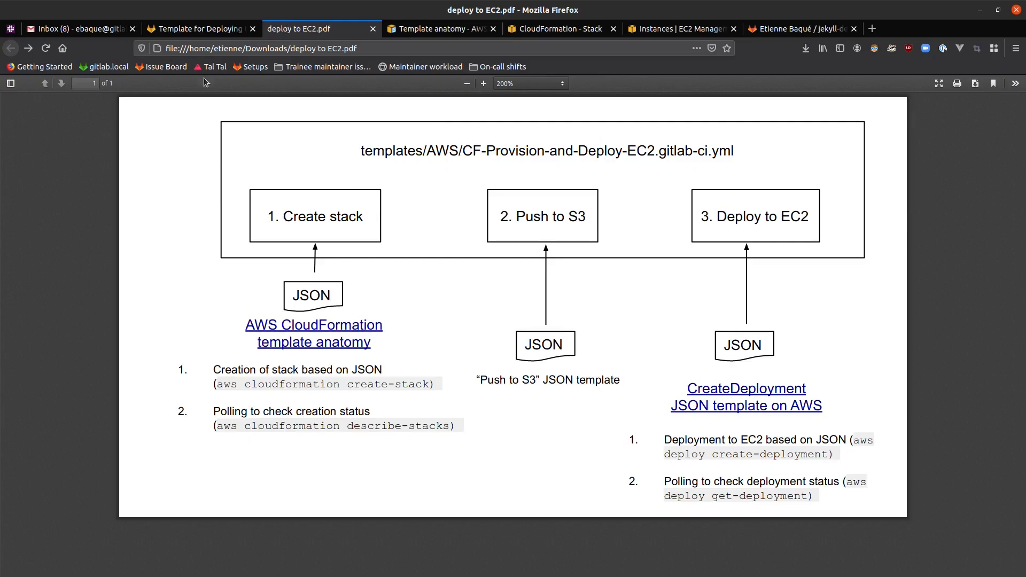
Switch to the terminal and highlight the CI_AWS_EC2_DEPLOYMENT_FILE and CI_AWS_CF_CREATE_STACK_FILE lines in .gitlab-ci.yml in turn
key(alt+Tab)
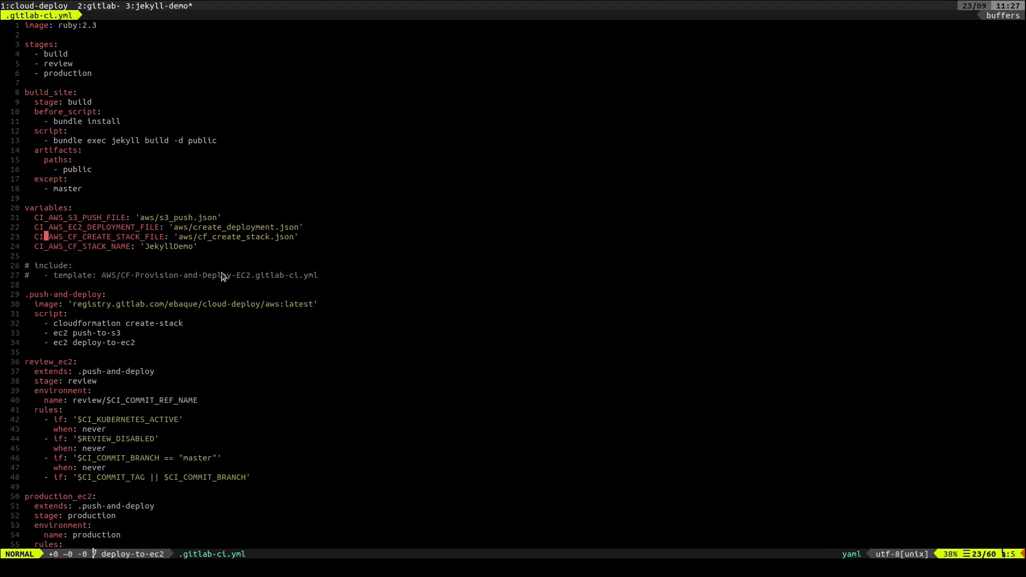
key(k)
key(shift+v)
key(Escape)
key(j)
key(shift+v)
key(Escape)
Compare the deploy to EC2.pdf diagram in Firefox with the three JSON file variables in .gitlab-ci.yml
key(alt+Tab)
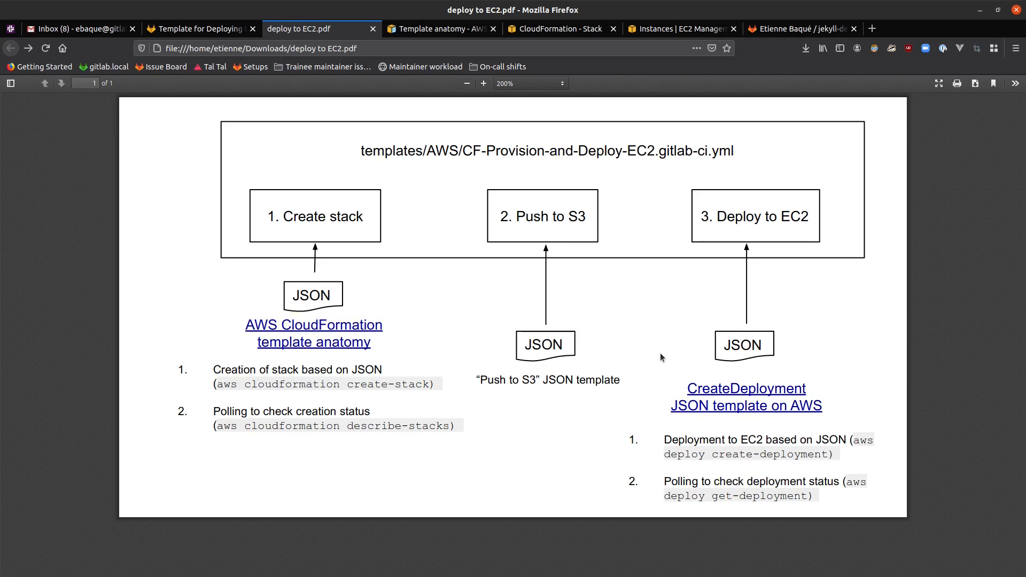
key(alt+Tab)
key(k)
key(k)
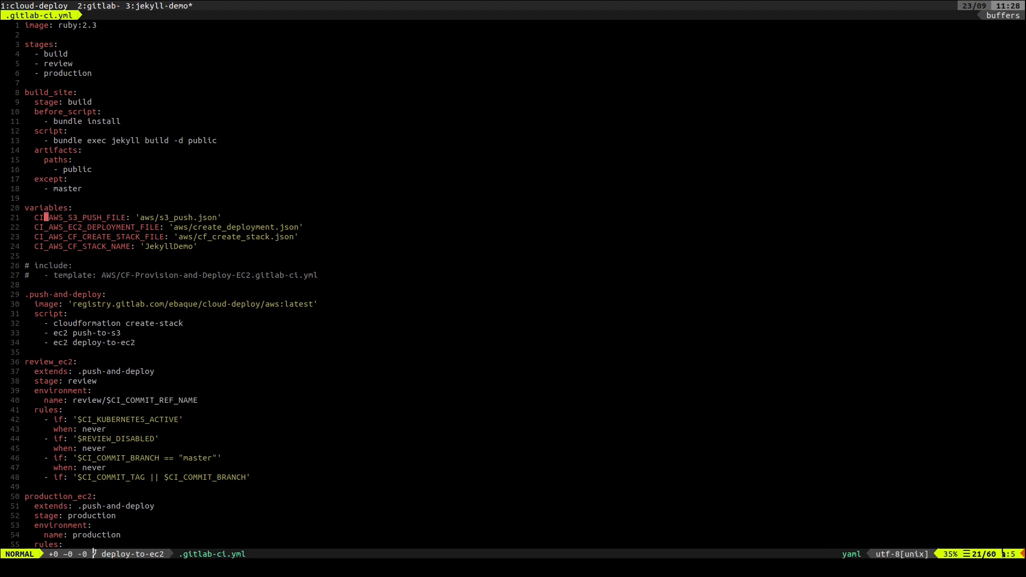
key(j)
key(j)
key(k)
key(k)
key(j)
key(j)
Find and open aws/cf_create_stack.json in the editor
key(ctrl+p)
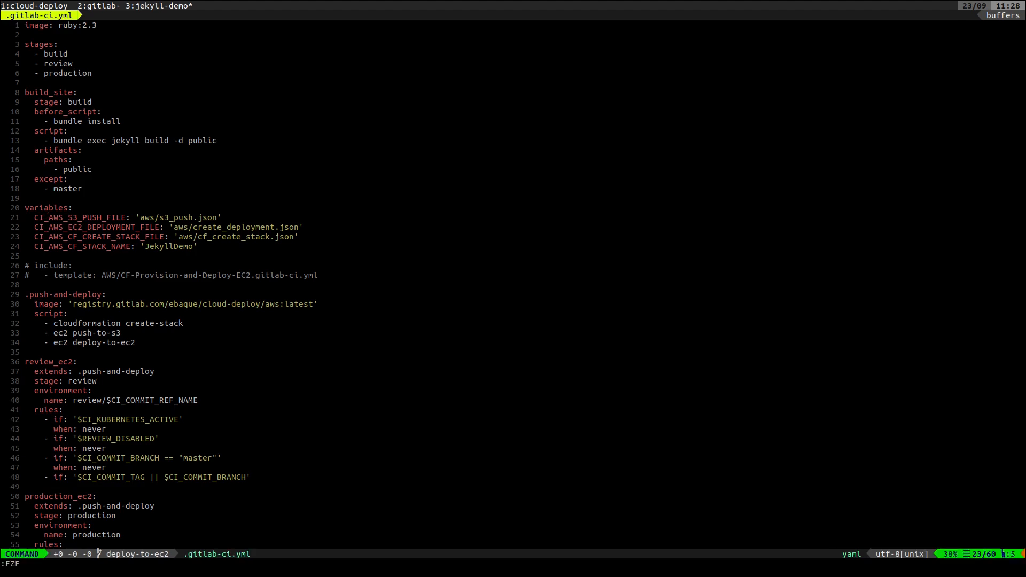
text(cf_create)
key(Return)
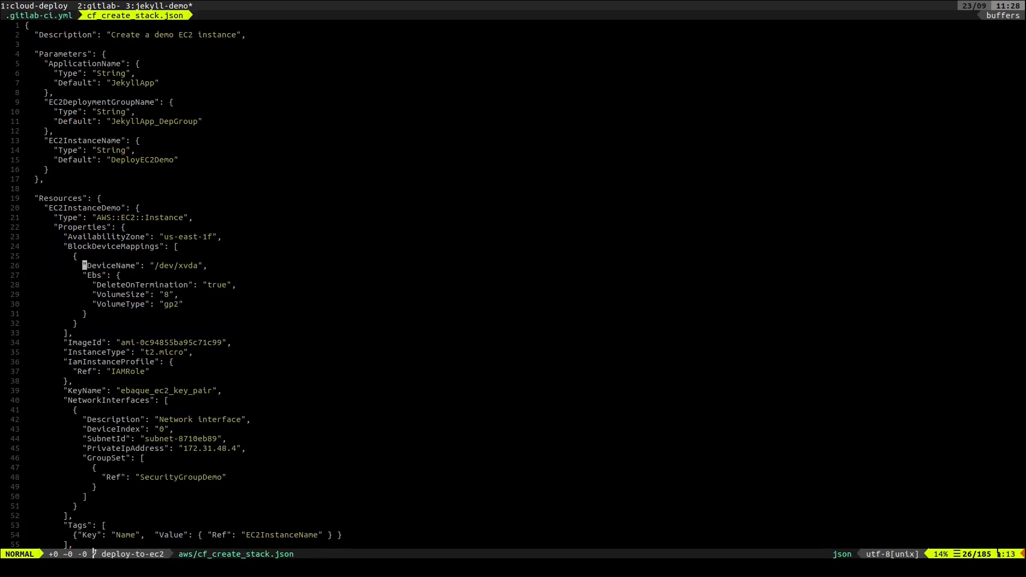
Examine the start of cf_create_stack.json up to its first line, comparing it with the deployment diagram in Firefox
key(alt+Tab)
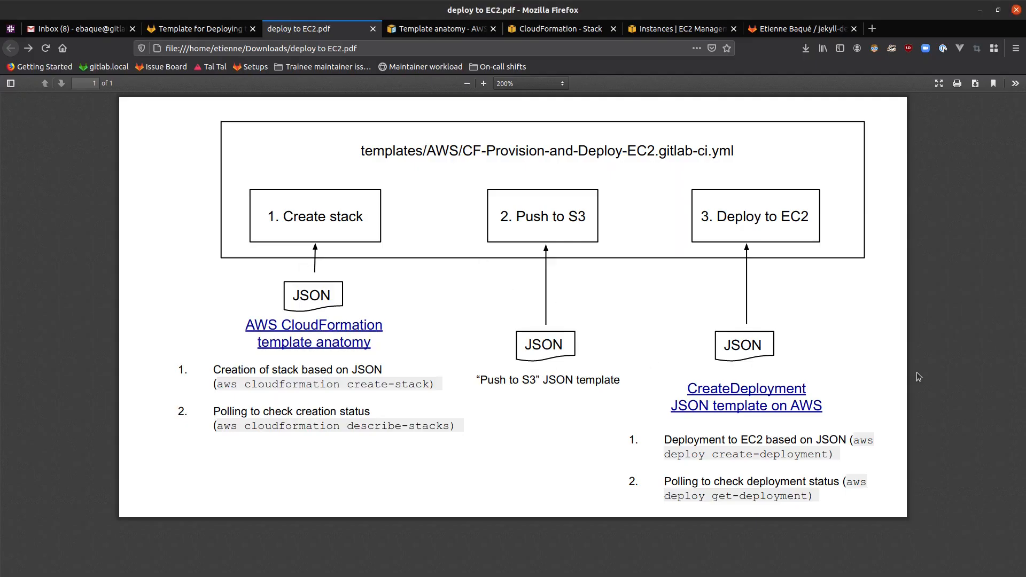
key(alt+Tab)
key(k)
key(k)
key(k)
key(k)
key(k)
key(k)
key(k)
key(k)
key(k)
key(k)
key(alt+Tab)
key(alt+Tab)
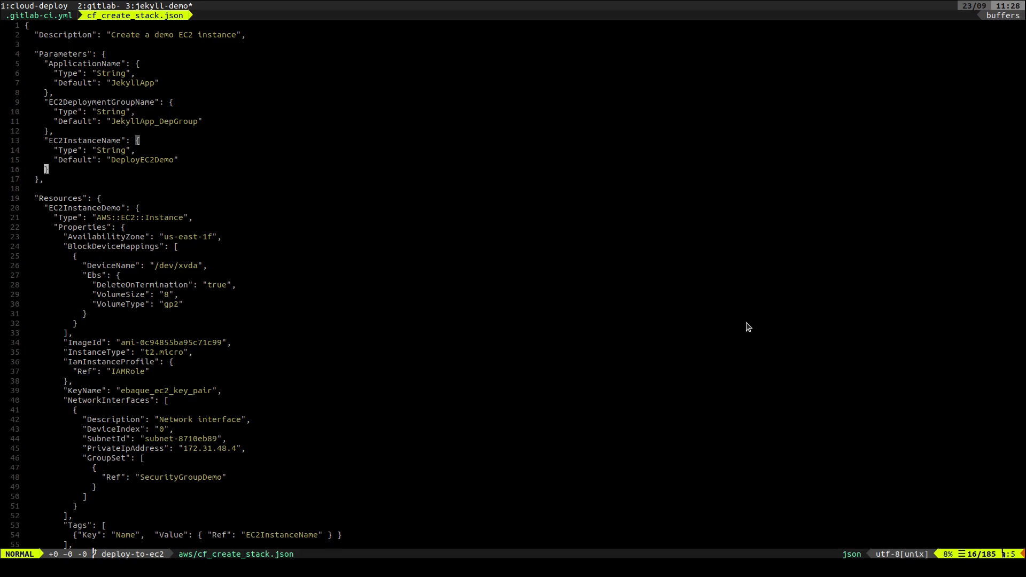
key(k)
key(k)
key(k)
key(k)
key(k)
key(k)
key(k)
key(k)
key(k)
key(k)
key(k)
key(k)
key(k)
key(k)
key(k)
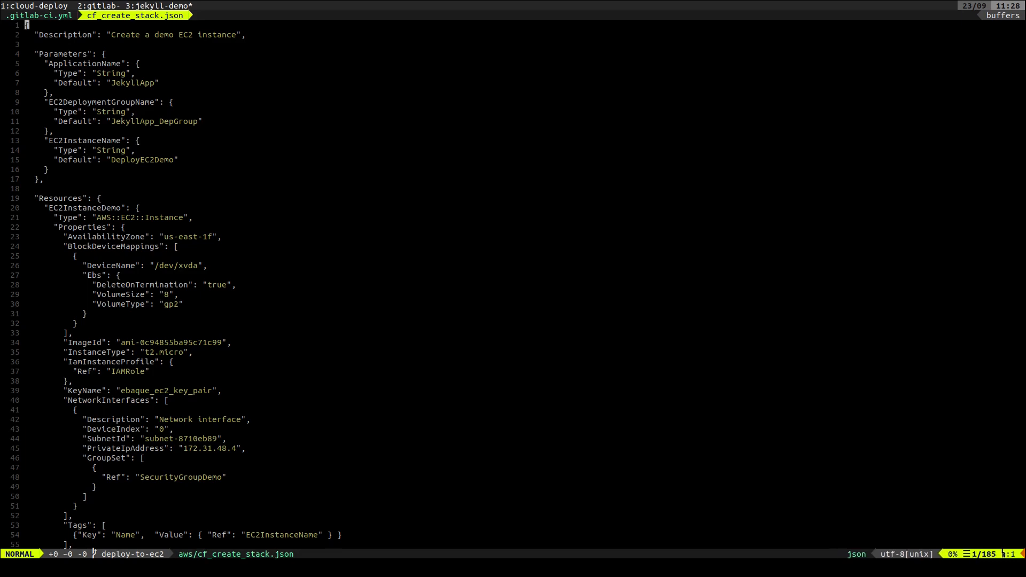
Return to .gitlab-ci.yml and review the variables for the S3 push, EC2 deployment and CloudFormation stack
key(shift+Tab)
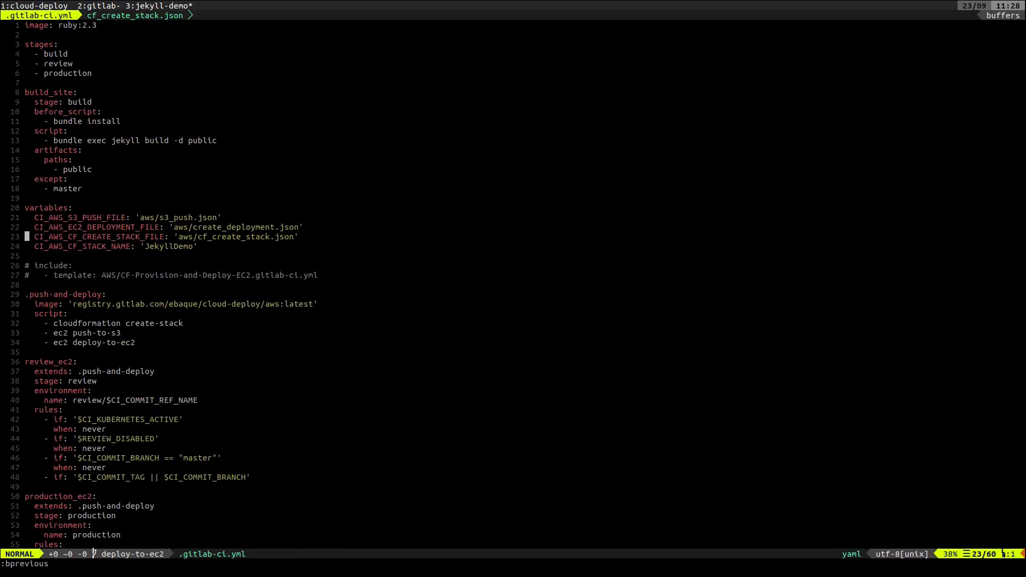
key(j)
key(k)
key(k)
key(k)
key(j)
key(j)
key(j)
key(k)
key(k)
key(k)
key(j)
key(j)
key(k)
key(k)
key(j)
key(j)
key(j)
Quit all open files, restart the editor in the jekyll-demo folder and open index.html
text(:qa)
key(Return)
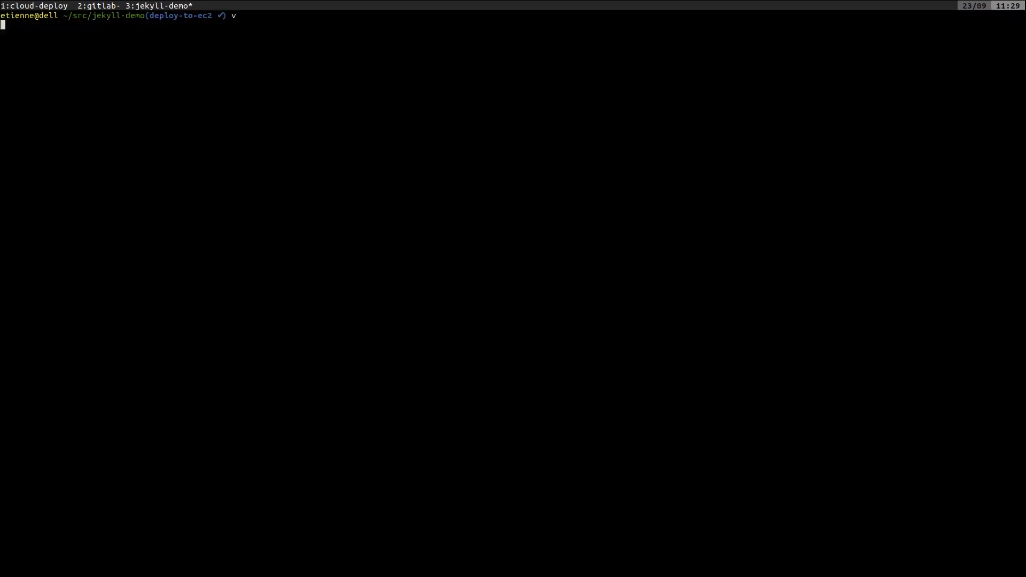
text(v)
key(Return)
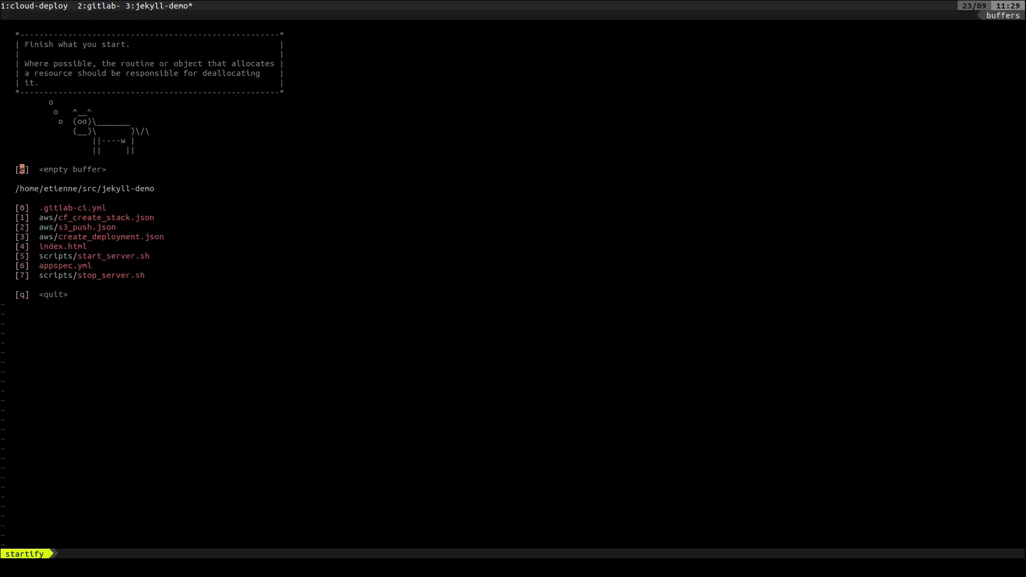
key(4)
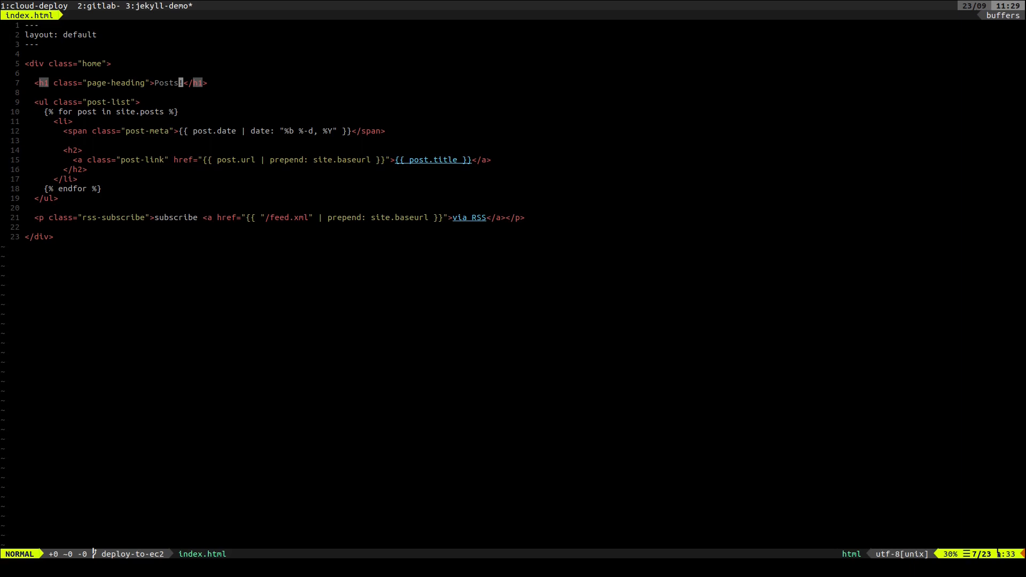
Change the page heading in index.html to "Posts to read", save the file and quit the editor
text(ing">Posts )
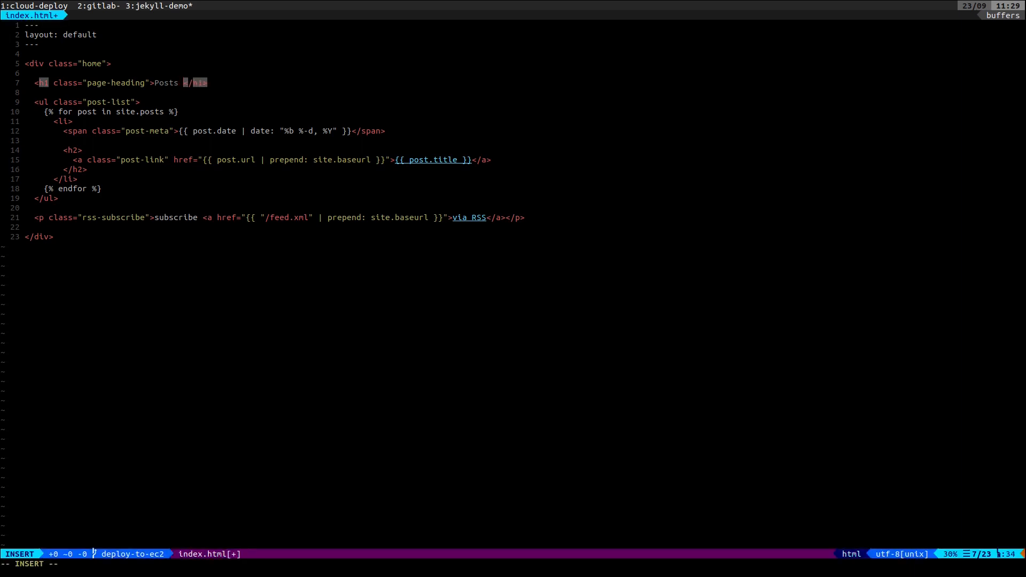
text(to)
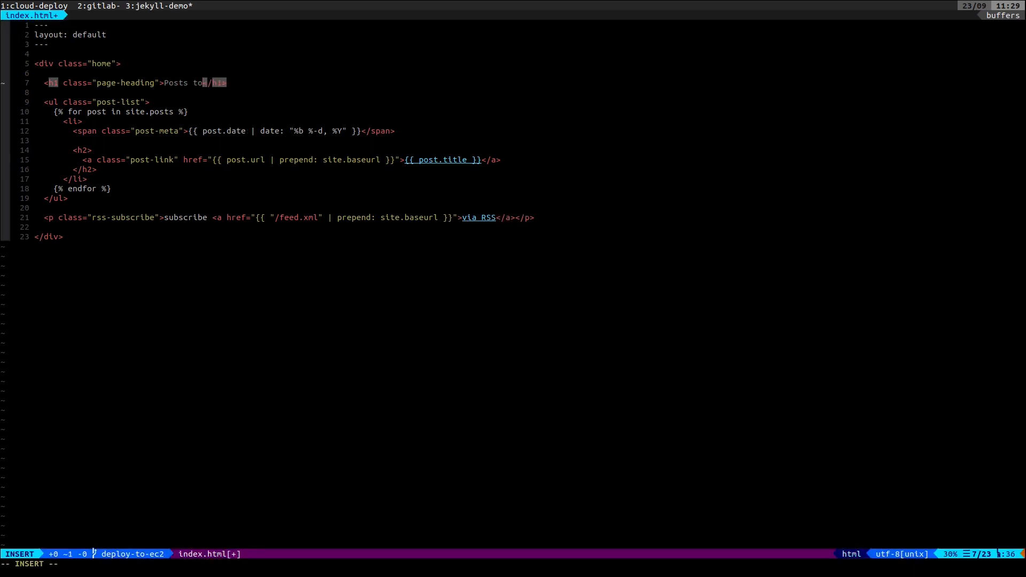
text( read)
key(Escape)
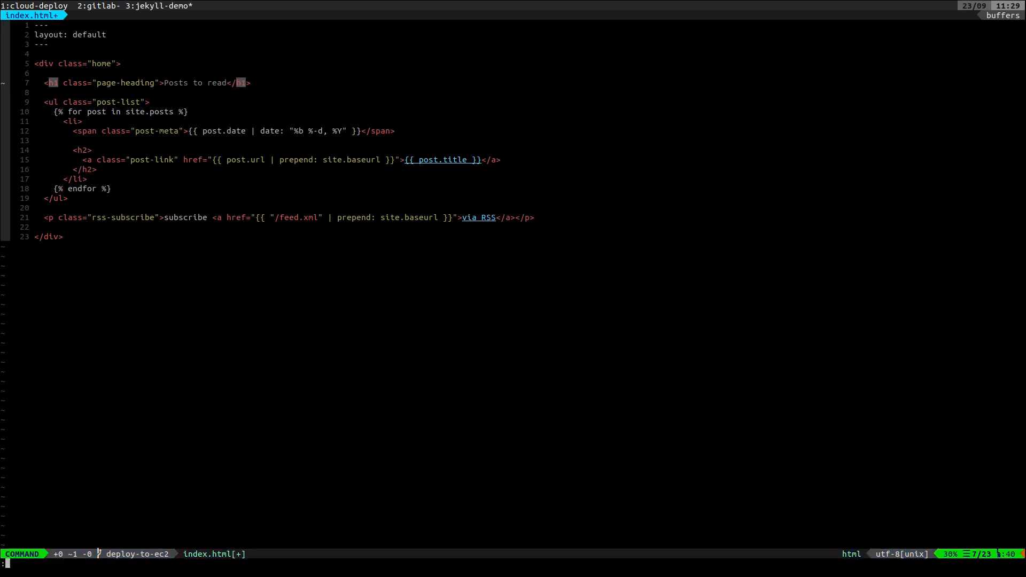
text(:w)
key(Return)
text(:q)
key(Return)
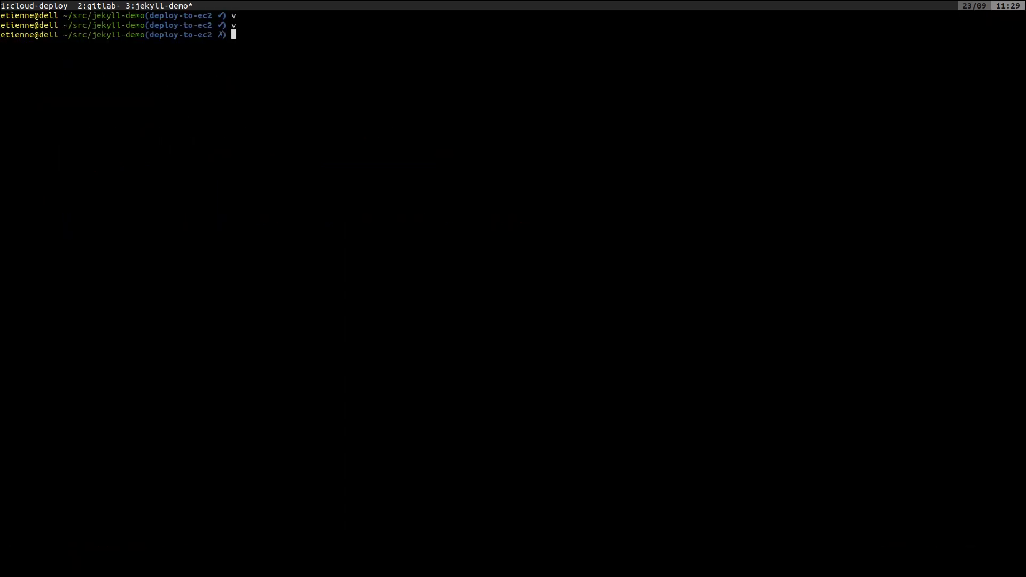
Check the git status and the diff of the jekyll-demo working directory with gst and gd
text(gst)
key(Return)
text(gd)
key(Return)
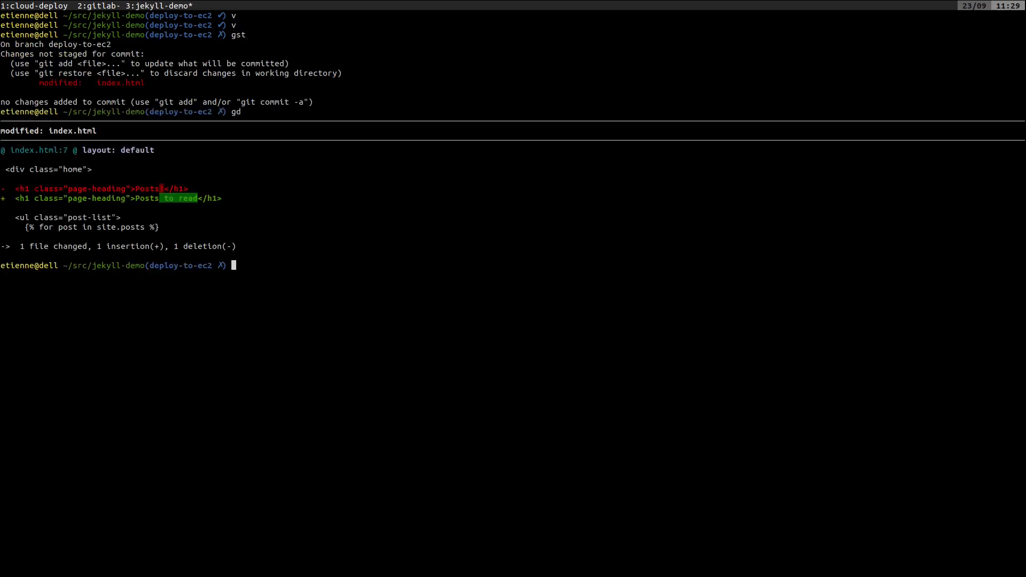
Stage all changes and commit them with the message "Updated index file"
text(git add .)
key(Return)
text(gc -)
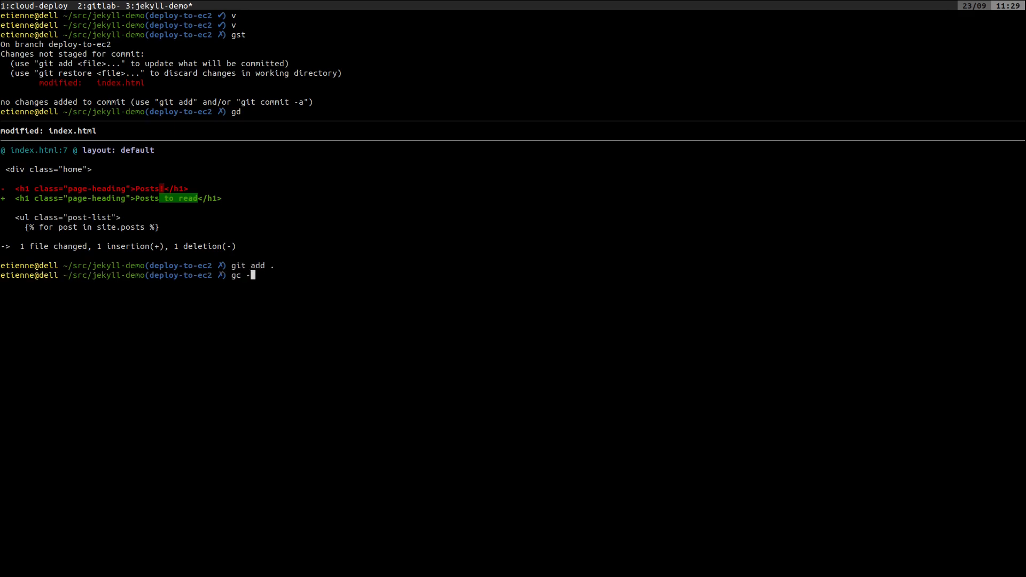
text(m "Updated index file")
key(Return)
Push the deploy-to-ec2 branch to origin
text(git push)
key(BackSpace)
key(BackSpace)
key(BackSpace)
key(BackSpace)
key(BackSpace)
key(BackSpace)
key(BackSpace)
key(BackSpace)
key(BackSpace)
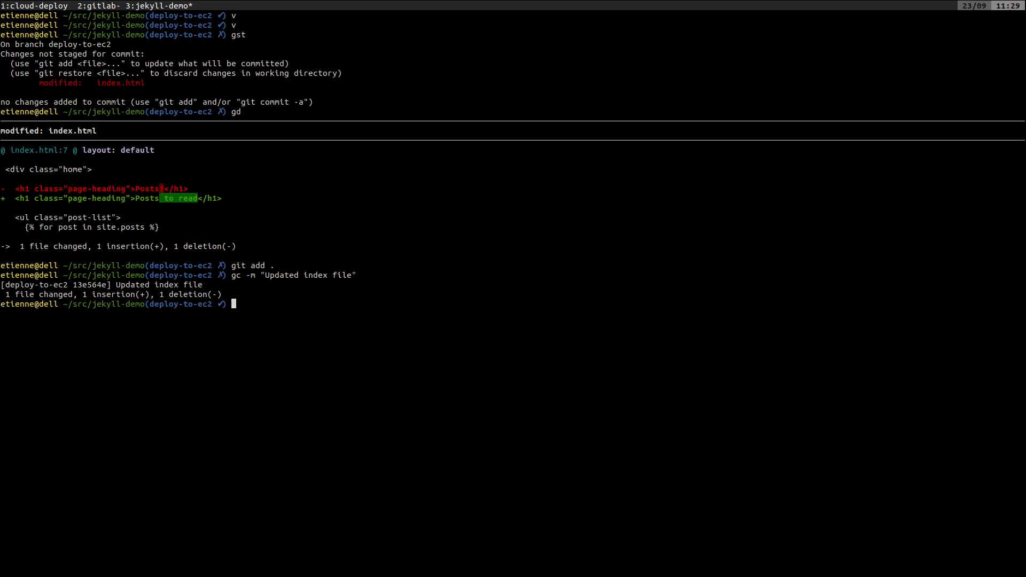
text(git push origi)
key(BackSpace)
key(BackSpace)
text(gin deploy-to-ec2)
key(Return)
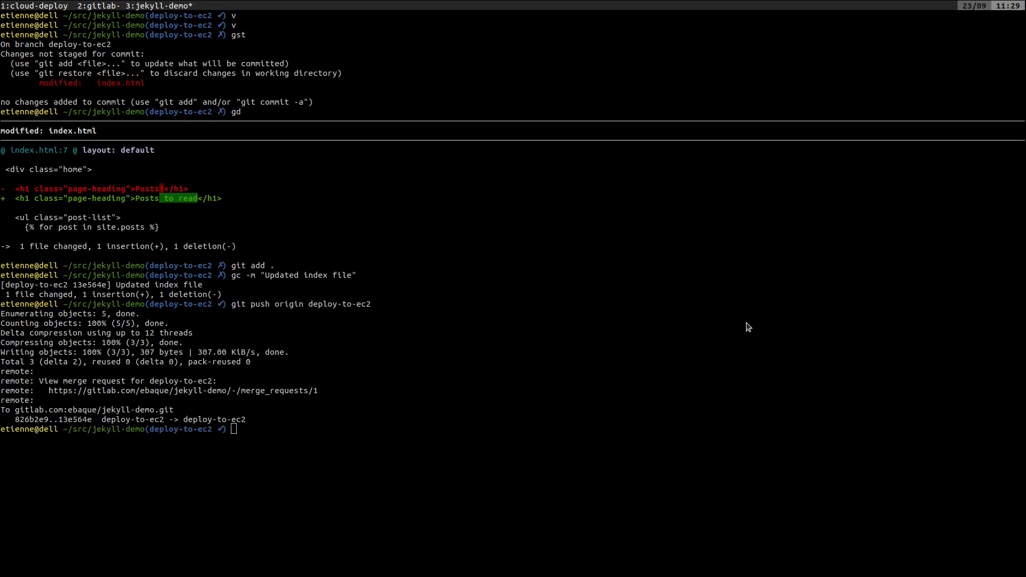
Switch to the jekyll-demo project in Firefox and open the pipeline for the "Updated index file" commit
key(alt+Tab)
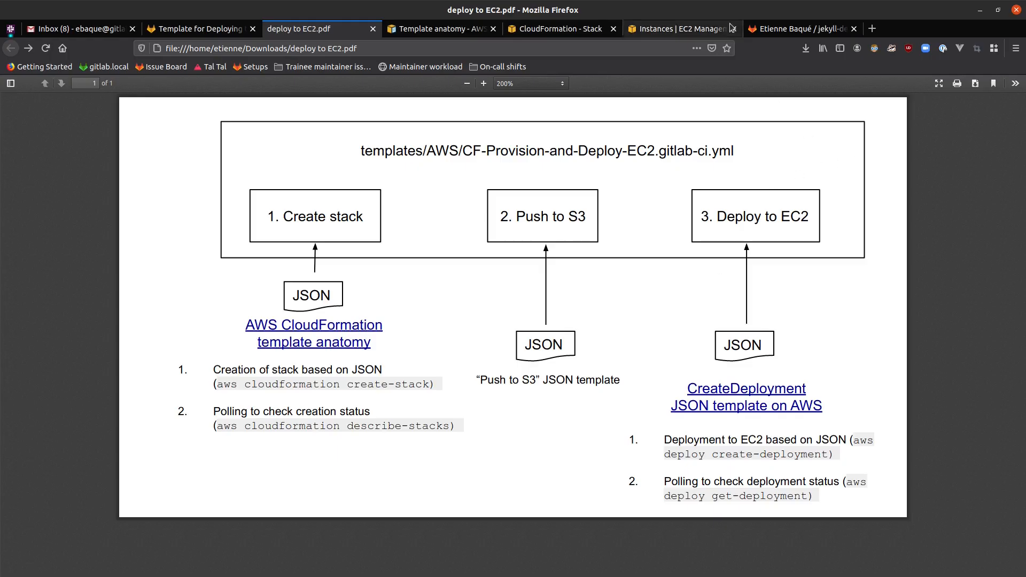
click(783, 31)
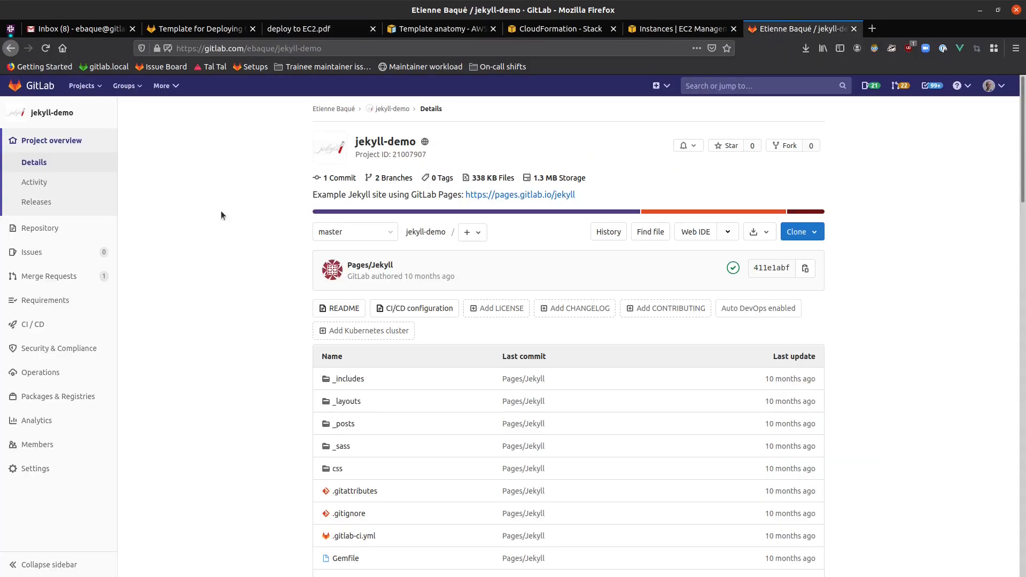
mouse_move(59, 326)
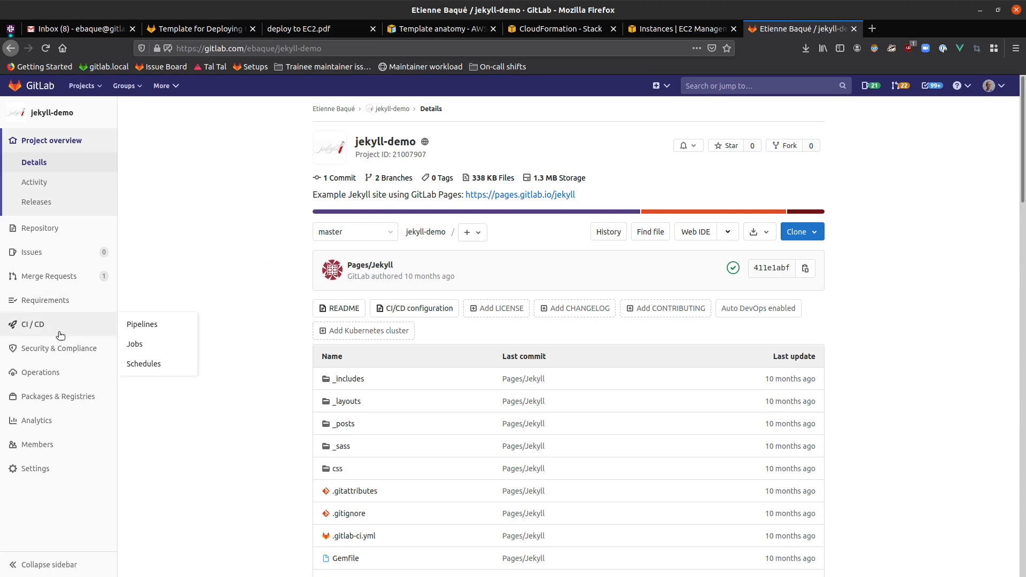
click(142, 328)
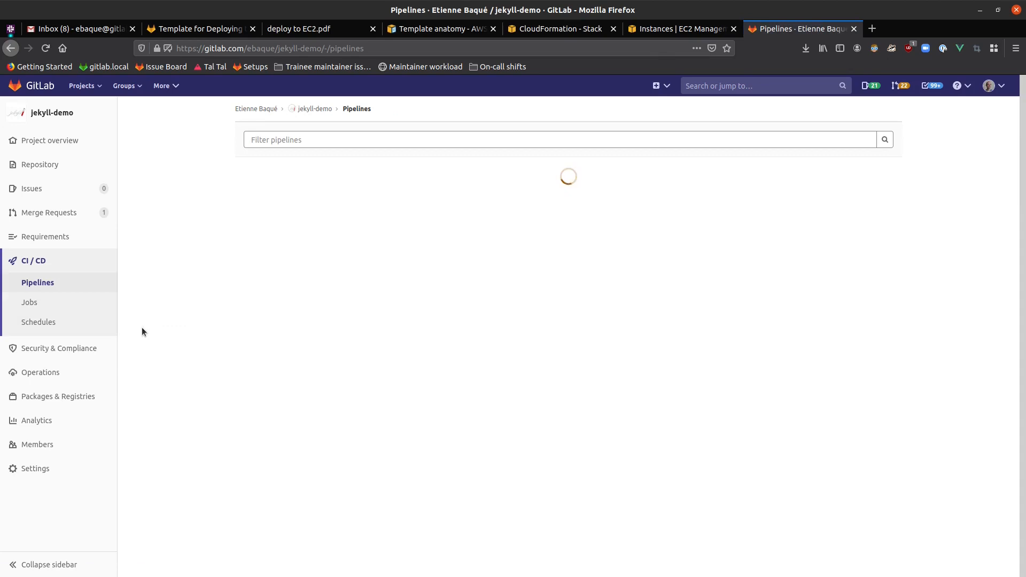
click(256, 235)
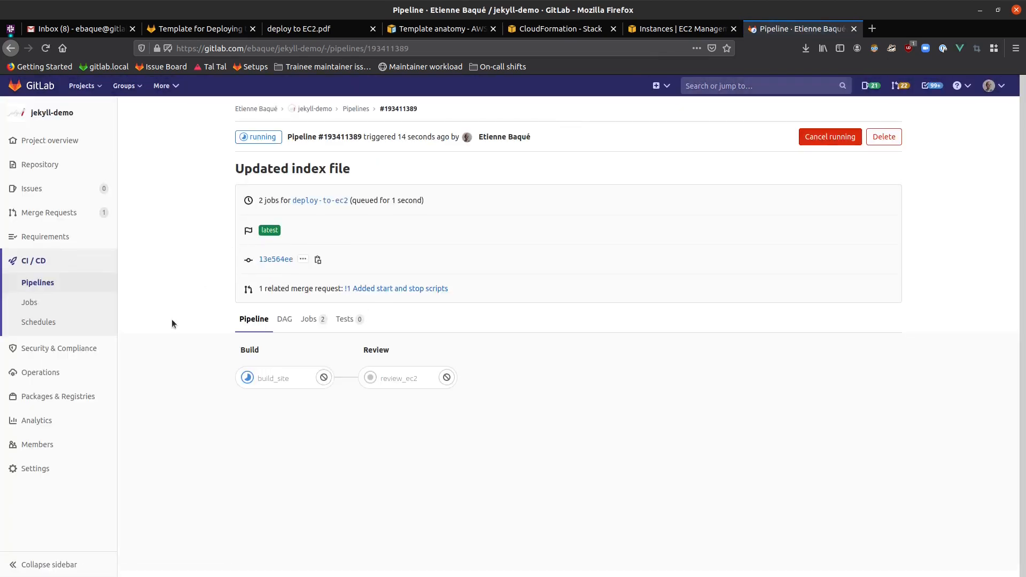
Open the review_ec2 job of the pipeline and examine the cloudformation create-stack output in its log
click(405, 383)
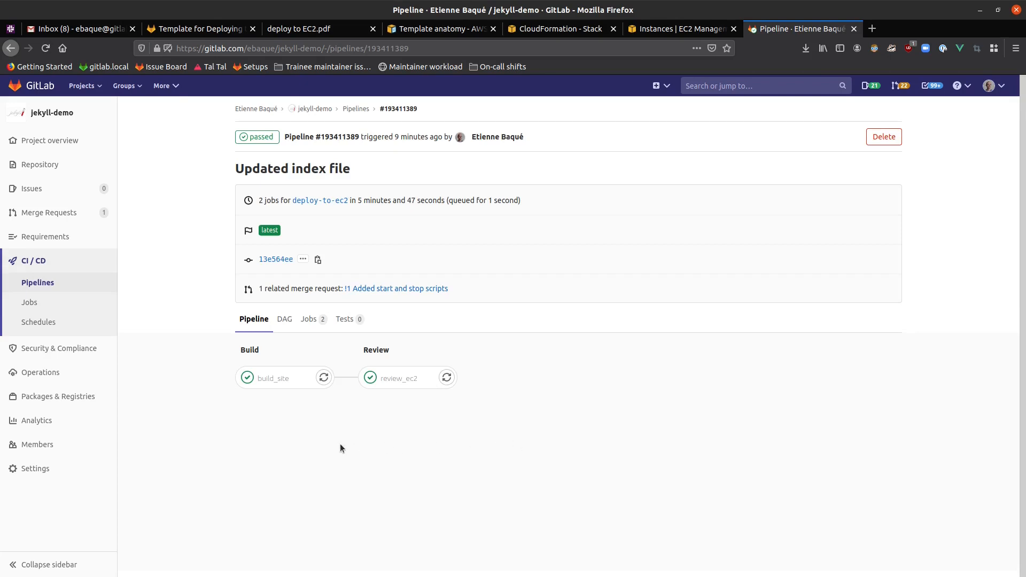
click(393, 377)
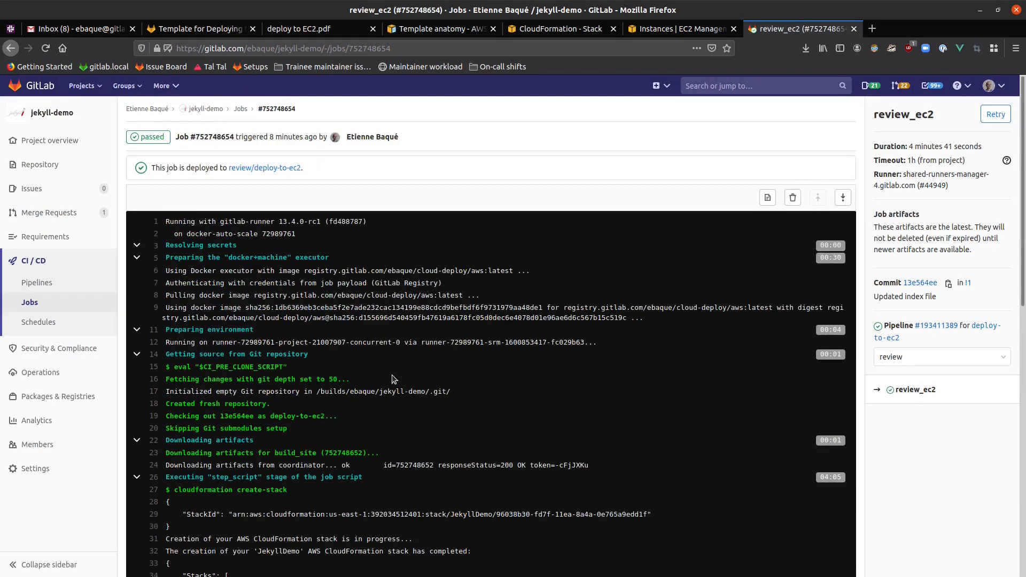
scroll(393, 379, down, 7)
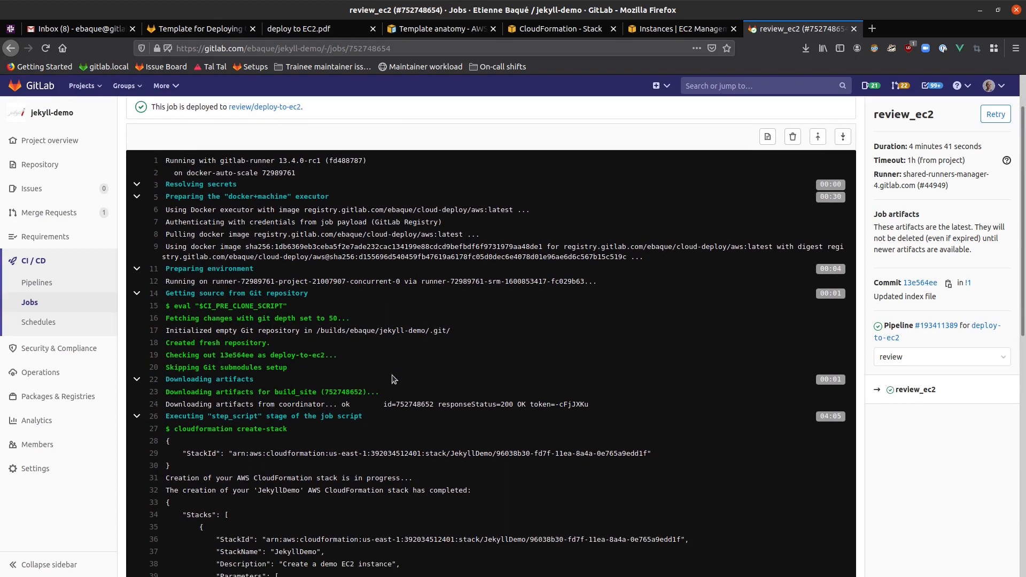
scroll(392, 379, down, 2)
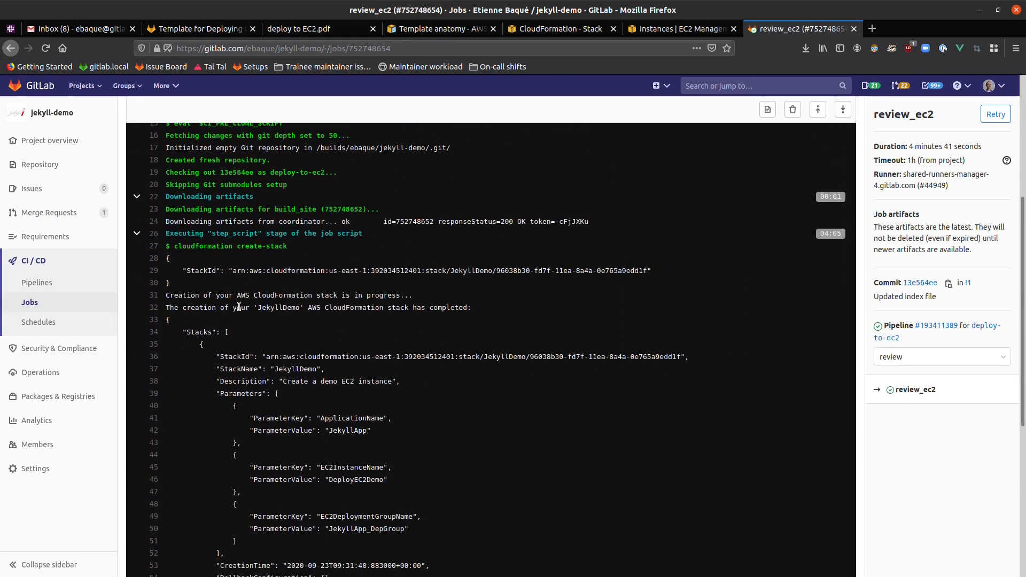
double_click(410, 297)
click(410, 297)
scroll(299, 310, down, 3)
scroll(253, 261, down, 2)
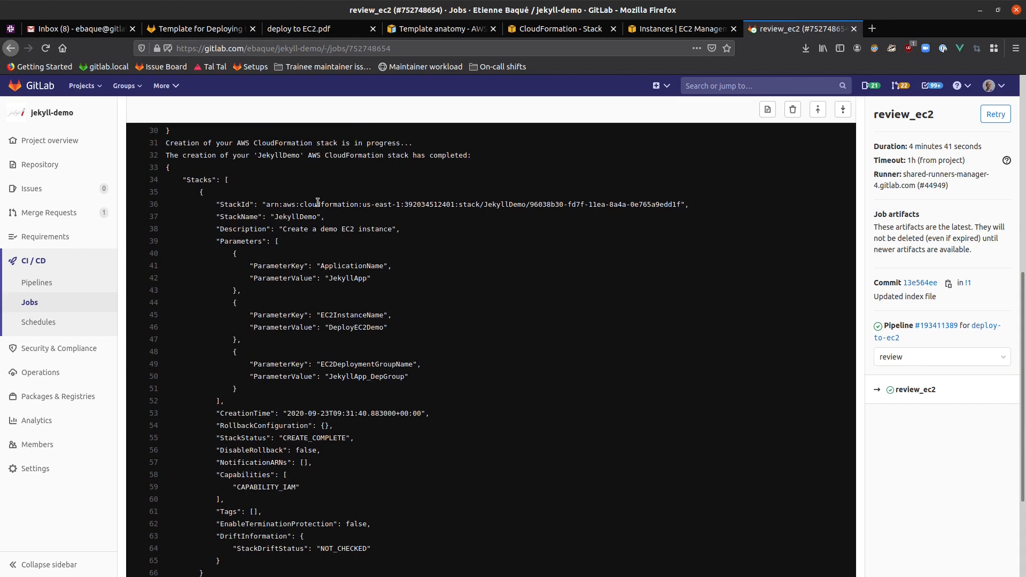
scroll(265, 188, down, 1)
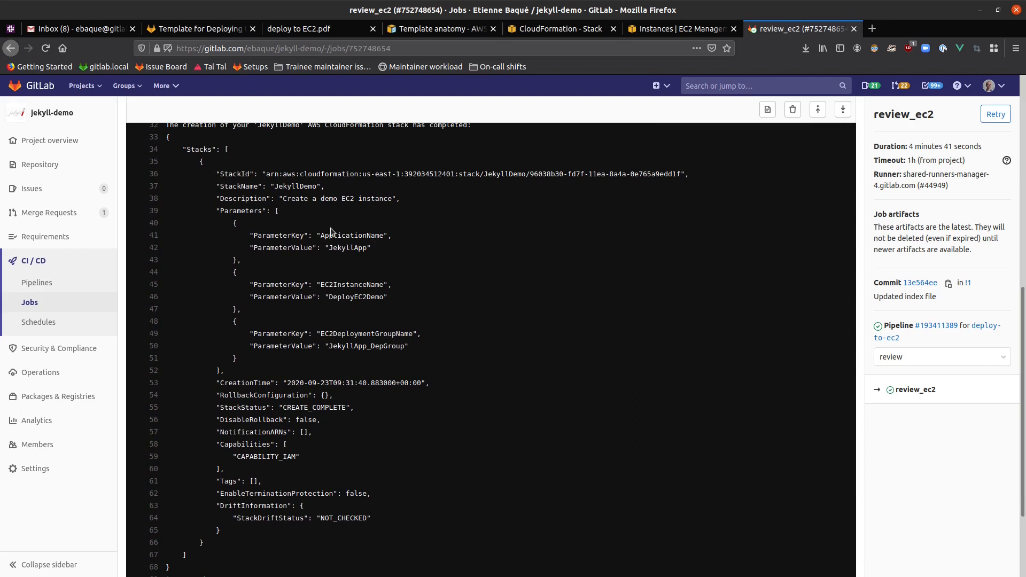
Examine the rest of the job log, covering the ec2 push-to-s3 and ec2 deploy-to-ec2 output
scroll(338, 333, down, 3)
scroll(337, 321, down, 2)
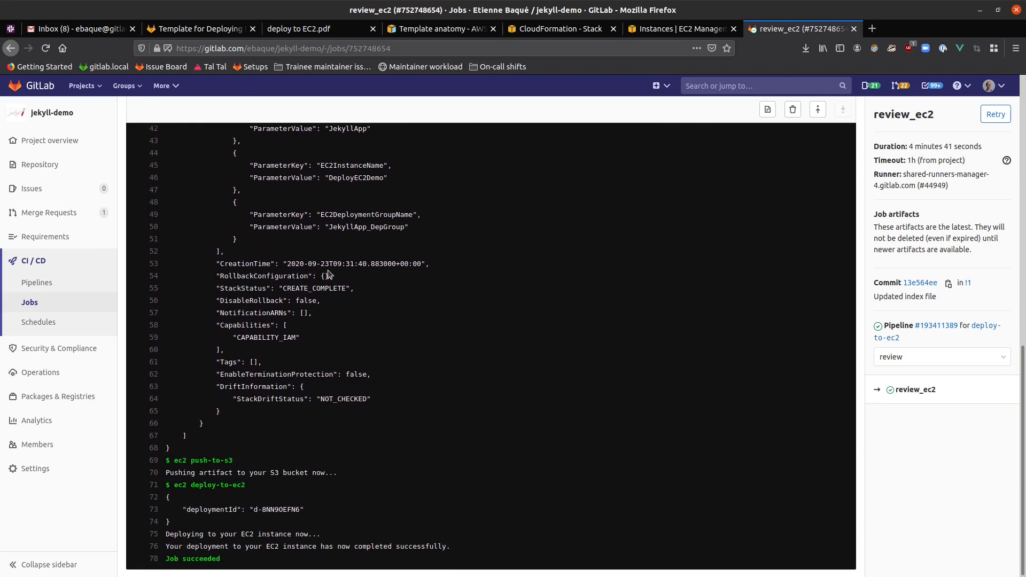
scroll(329, 274, up, 1)
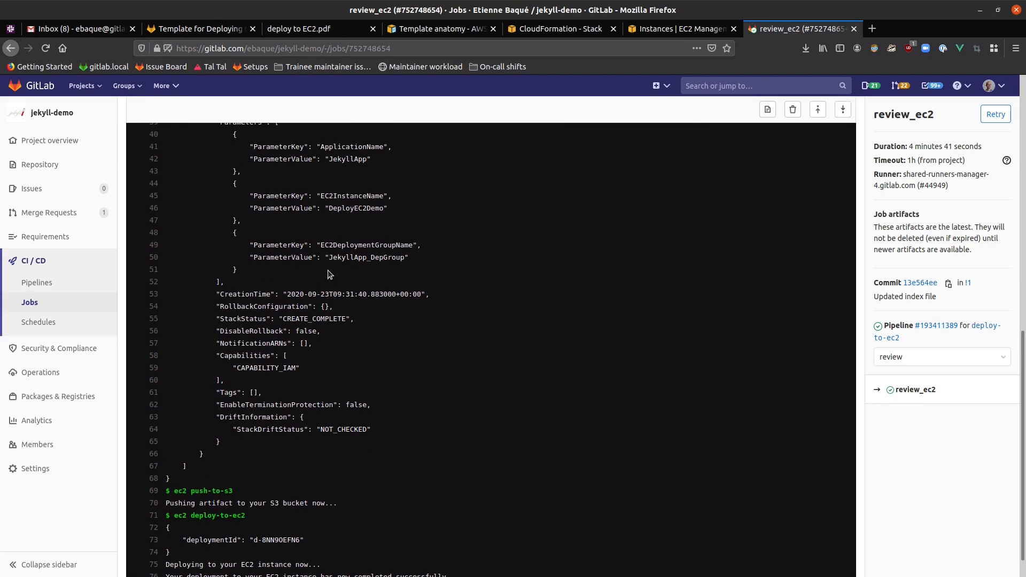
scroll(329, 274, up, 3)
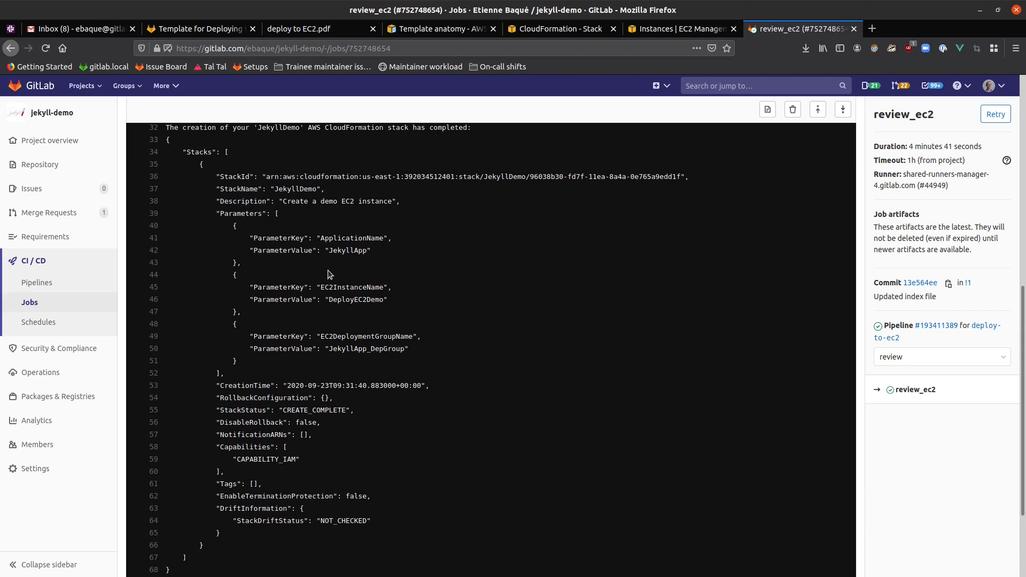
scroll(328, 274, down, 3)
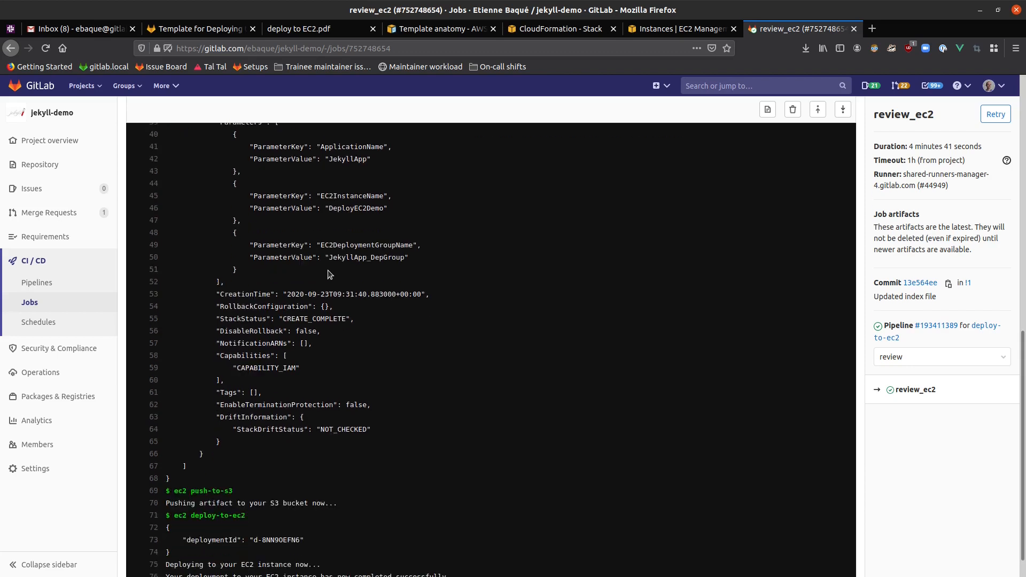
Copy the public DNS of the running DeployEC2Demo instance from the EC2 console and open it in a new browser tab
scroll(328, 274, down, 2)
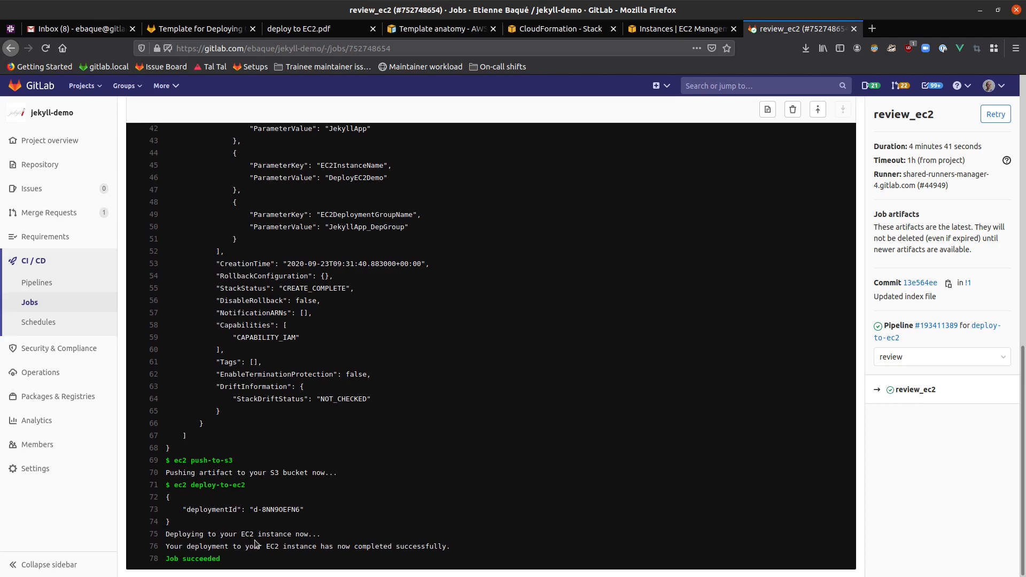
click(661, 35)
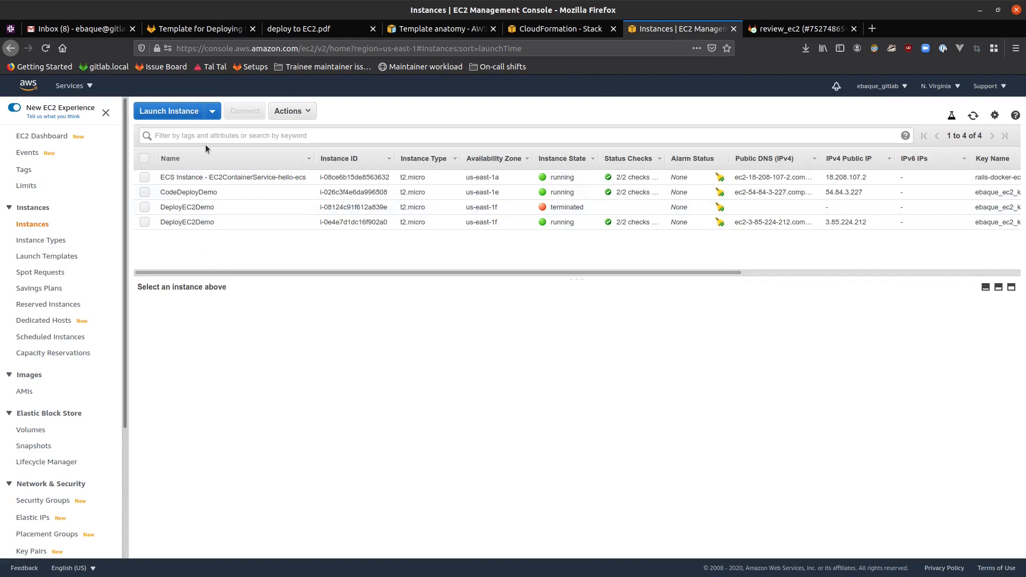
click(201, 224)
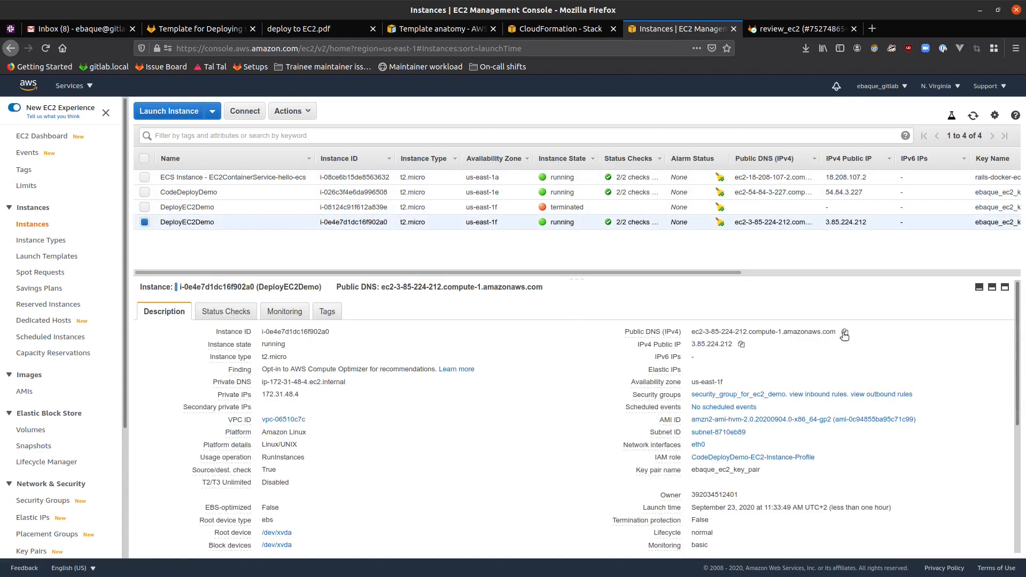
click(844, 334)
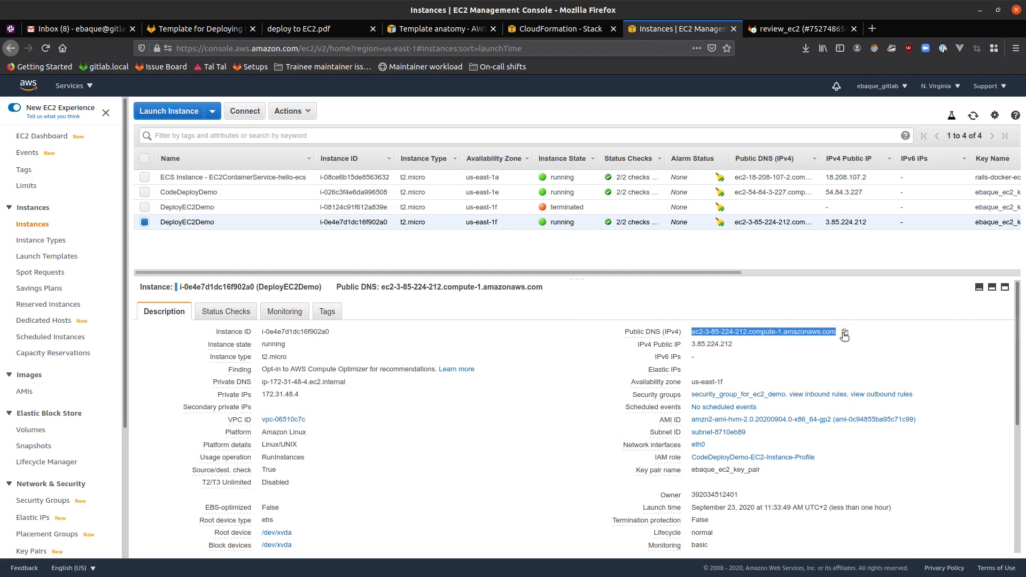
key(ctrl+t)
key(ctrl+v)
key(Return)
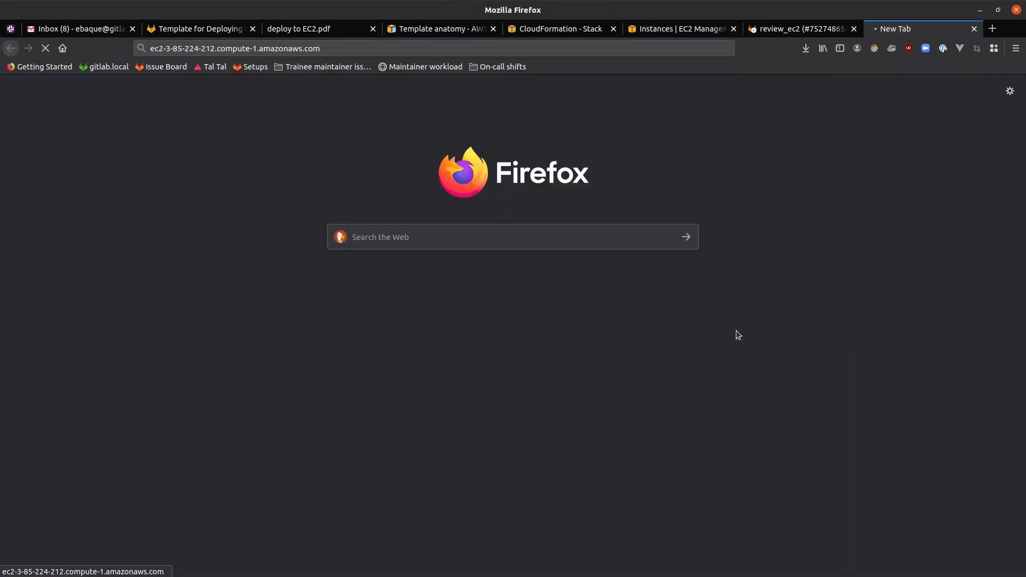
Switch to the terminal and create a new tmux window
key(alt+Tab)
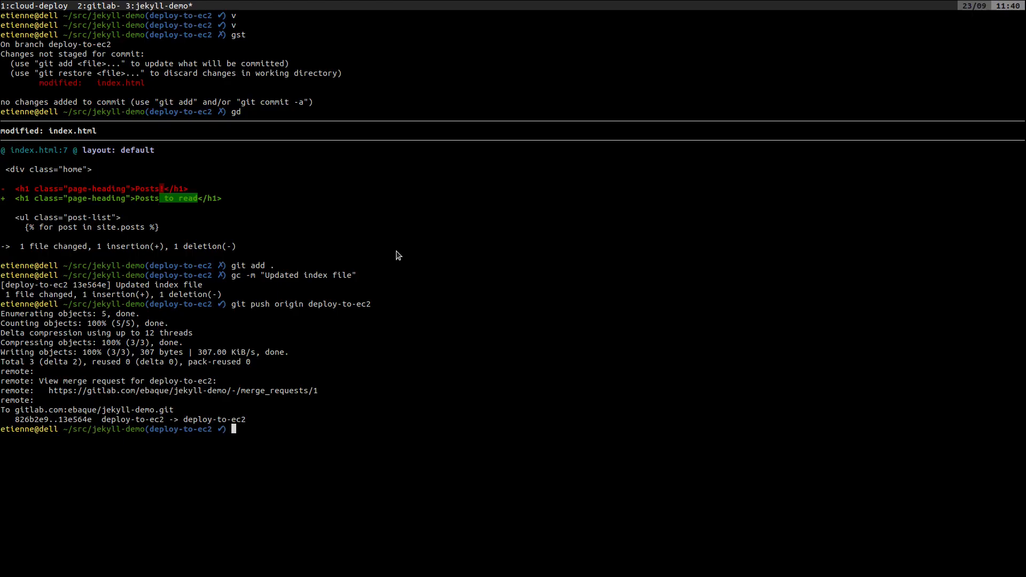
key(ctrl+b)
key(c)
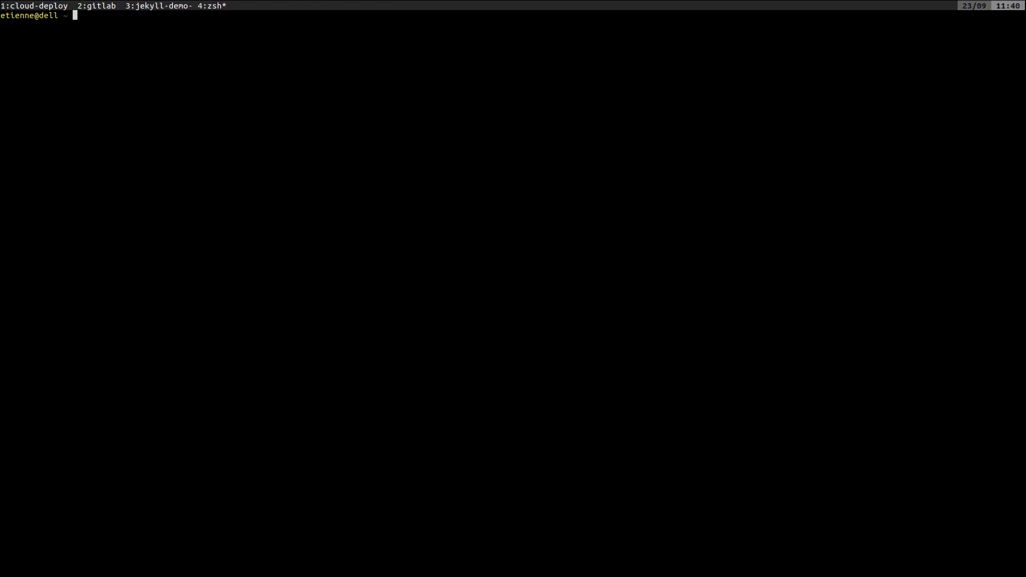
key(Return)
Connect over SSH as ec2-user to ec2-3-85-224-212.compute-1.amazonaws.com, reusing the earlier key pair command, and accept the host key with yes
key(ctrl+r)
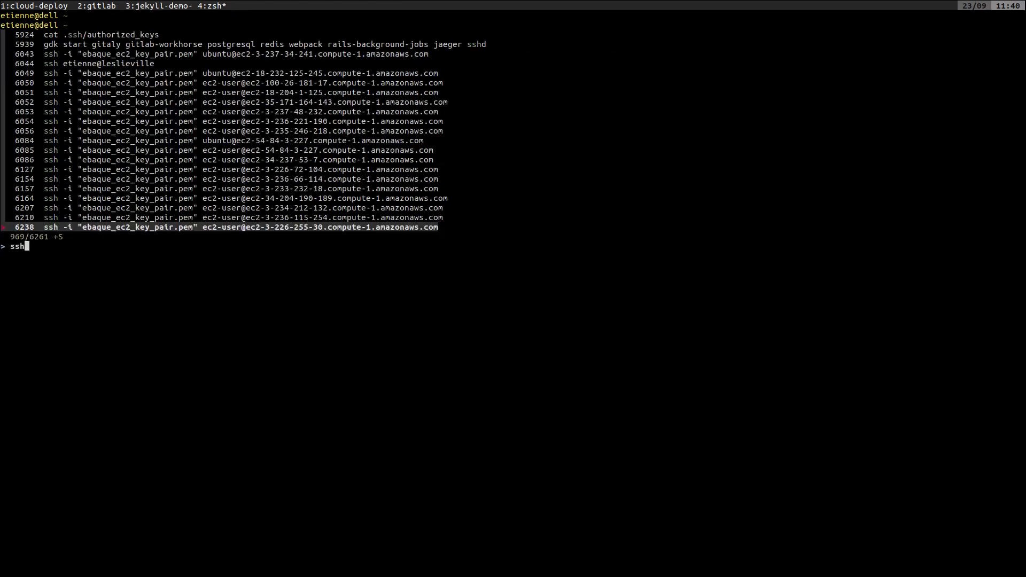
key(Return)
key(BackSpace)
key(BackSpace)
key(BackSpace)
key(BackSpace)
key(BackSpace)
key(BackSpace)
key(BackSpace)
key(BackSpace)
key(BackSpace)
key(BackSpace)
key(BackSpace)
key(BackSpace)
key(BackSpace)
key(BackSpace)
key(BackSpace)
key(BackSpace)
key(BackSpace)
key(BackSpace)
key(BackSpace)
key(BackSpace)
key(BackSpace)
key(BackSpace)
key(BackSpace)
key(BackSpace)
key(BackSpace)
key(BackSpace)
key(BackSpace)
key(BackSpace)
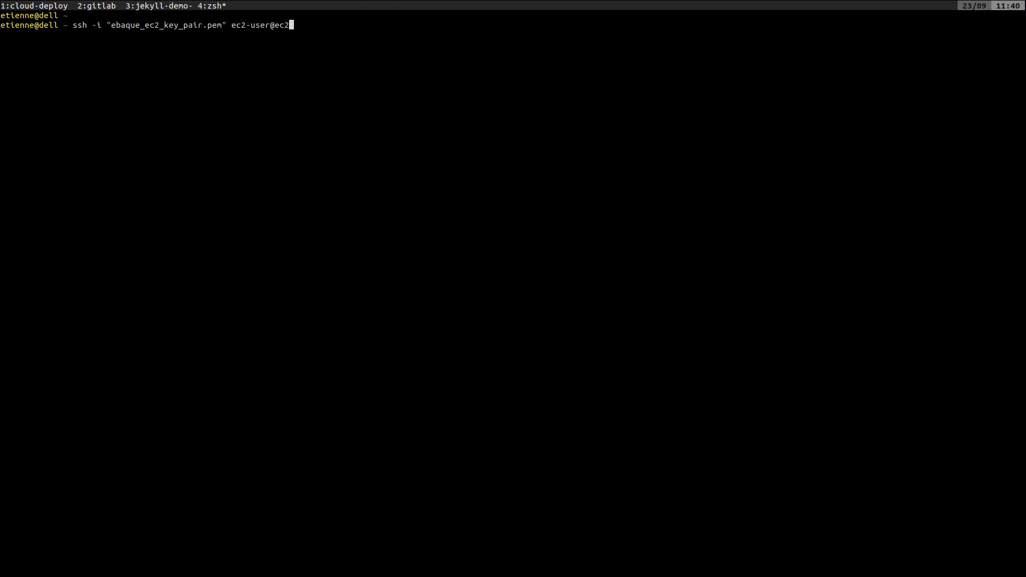
text(ec2-3-85-224-212.compute-1.amazonaws.com)
key(Return)
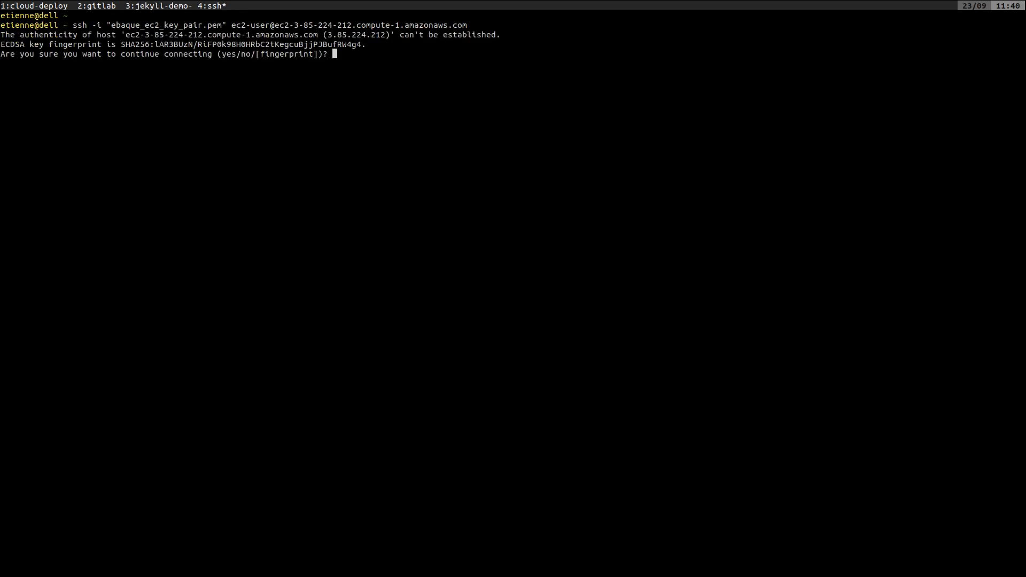
text(yes)
key(Return)
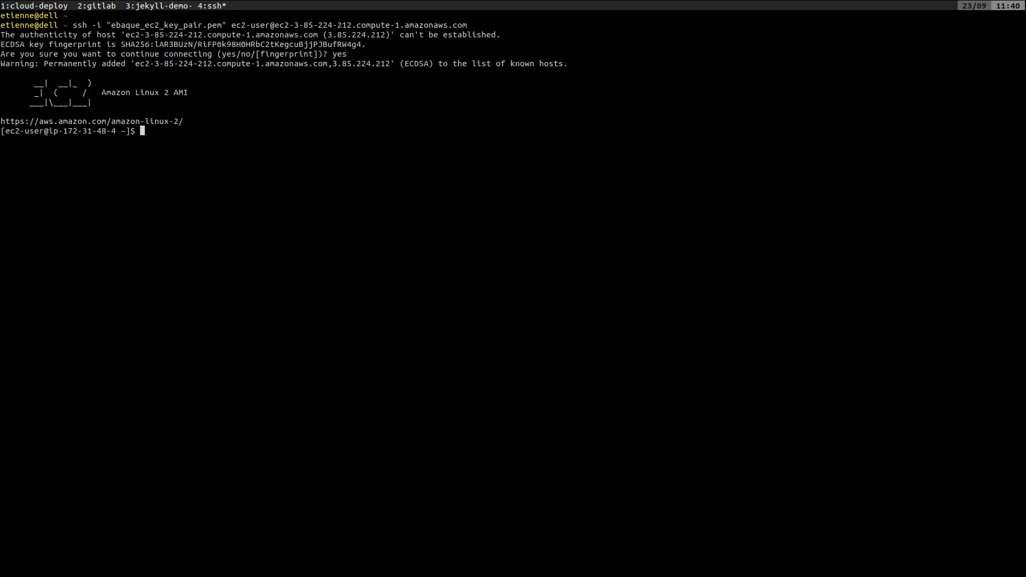
Check the nginx service on the instance with sudo service nginx status
text(sudo service nginx status)
key(Return)
Restart the nginx service on the instance with sudo service nginx restart
key(Up)
key(BackSpace)
key(BackSpace)
key(BackSpace)
key(BackSpace)
key(BackSpace)
key(BackSpace)
text(restart)
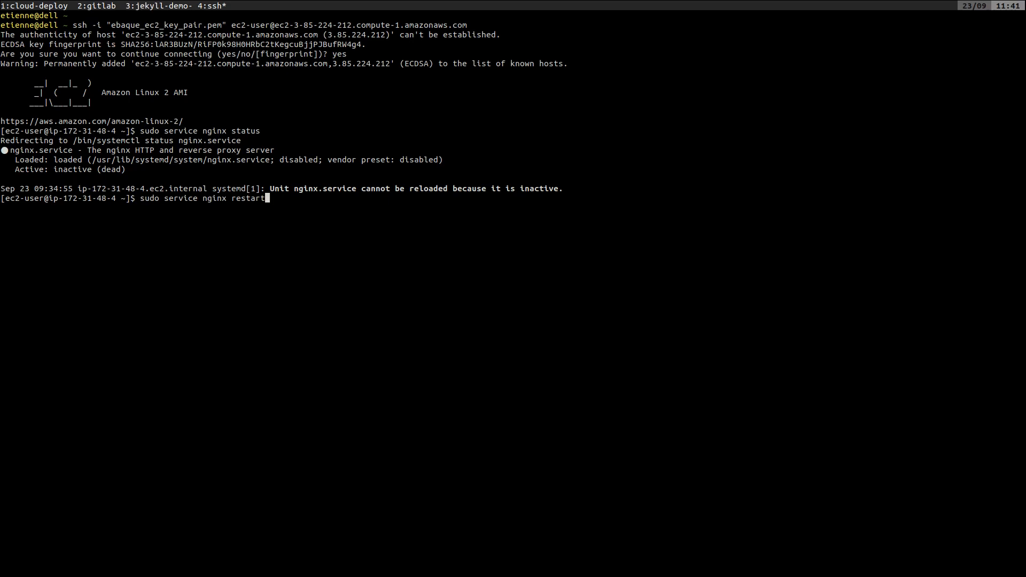
key(Return)
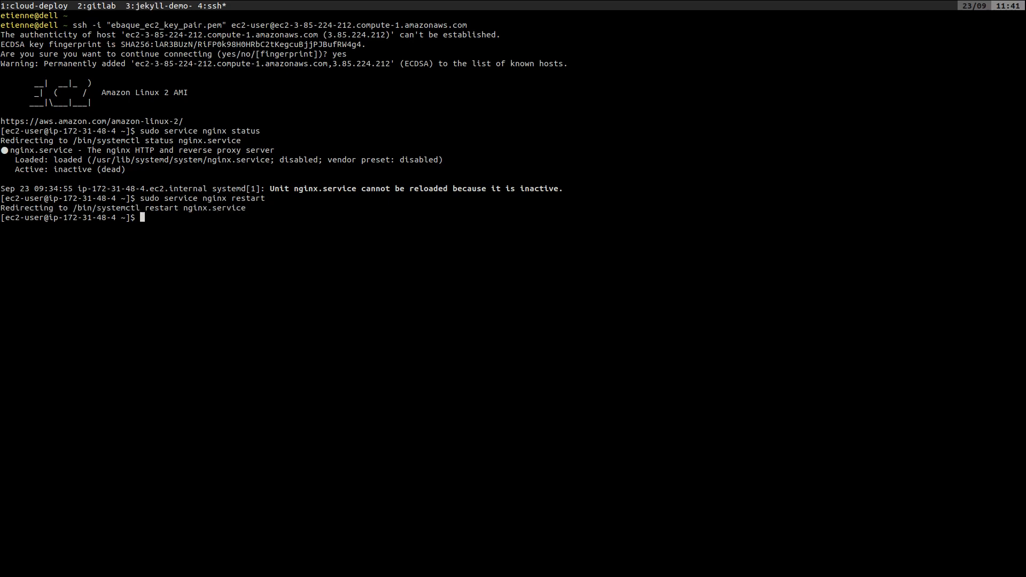
Check the nginx service status again and exit the SSH session
key(Up)
key(Up)
key(Return)
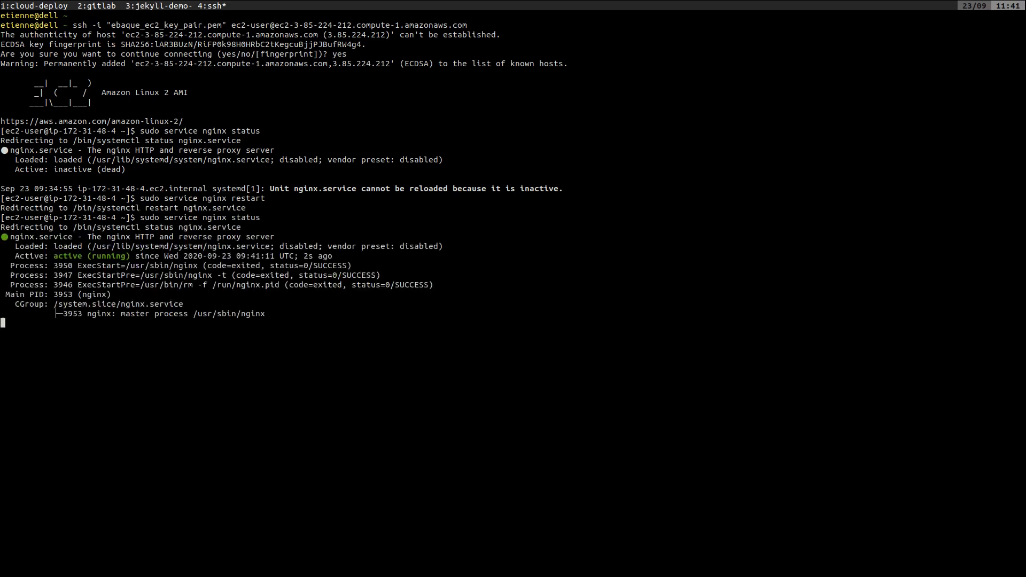
text(exit)
key(Return)
Switch to Firefox, replace the pending tab with a fresh one for ec2-3-85-224-212.compute-1.amazonaws.com, and check the "Posts to read" heading
key(alt+Tab)
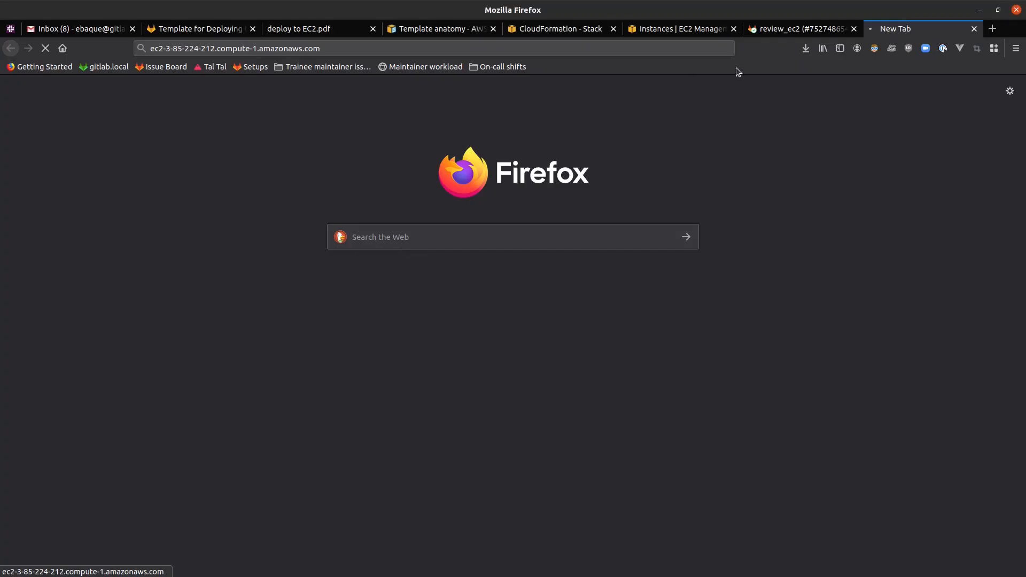
click(457, 47)
key(ctrl+a)
key(ctrl+c)
key(BackSpace)
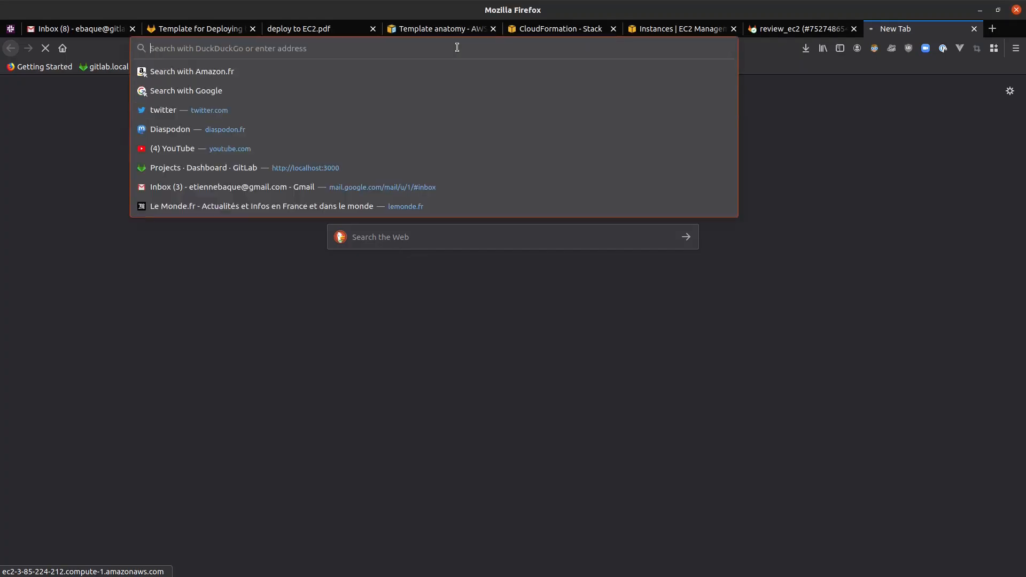
key(ctrl+w)
key(ctrl+t)
key(ctrl+v)
key(Return)
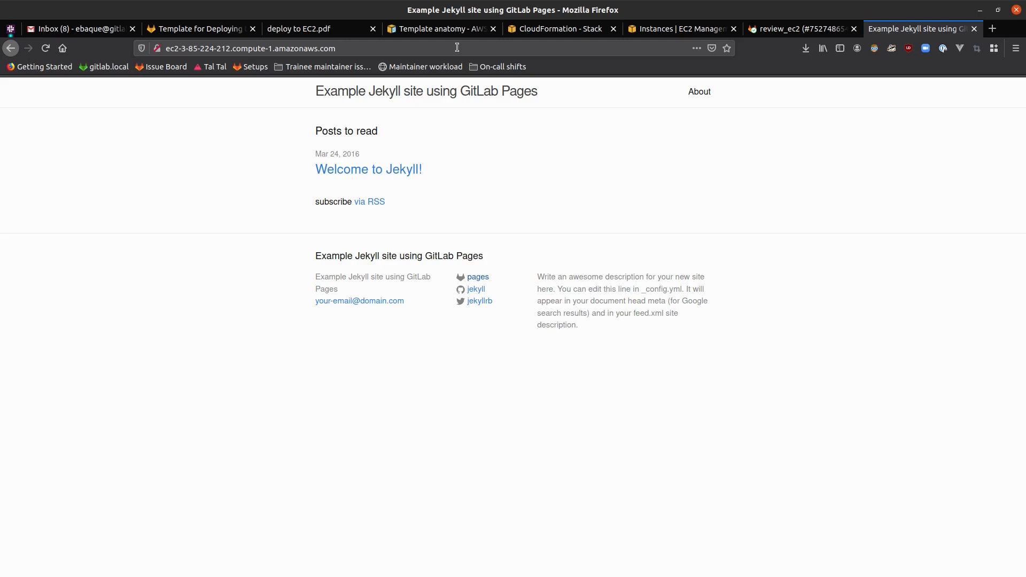
triple_click(358, 133)
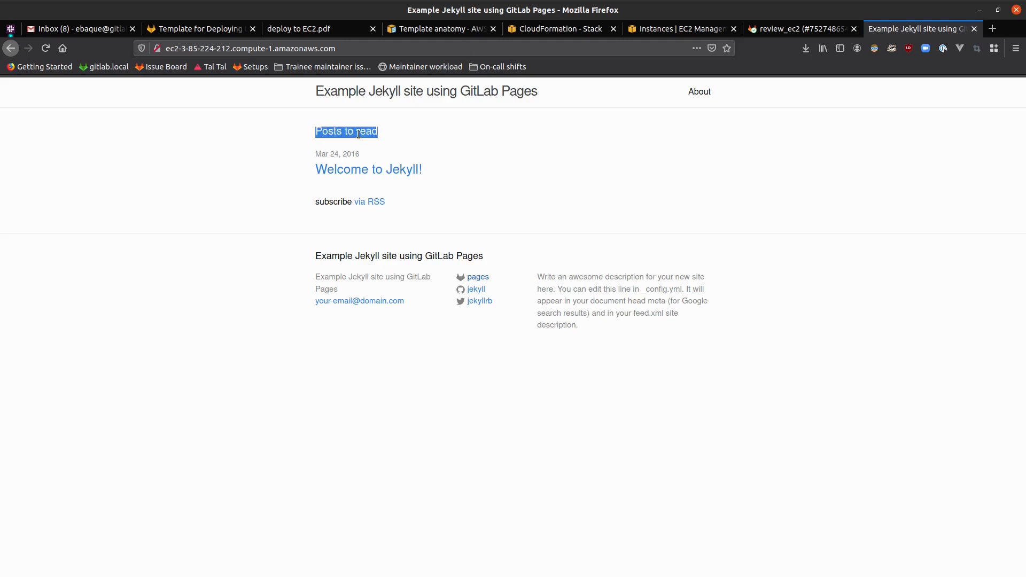
click(469, 145)
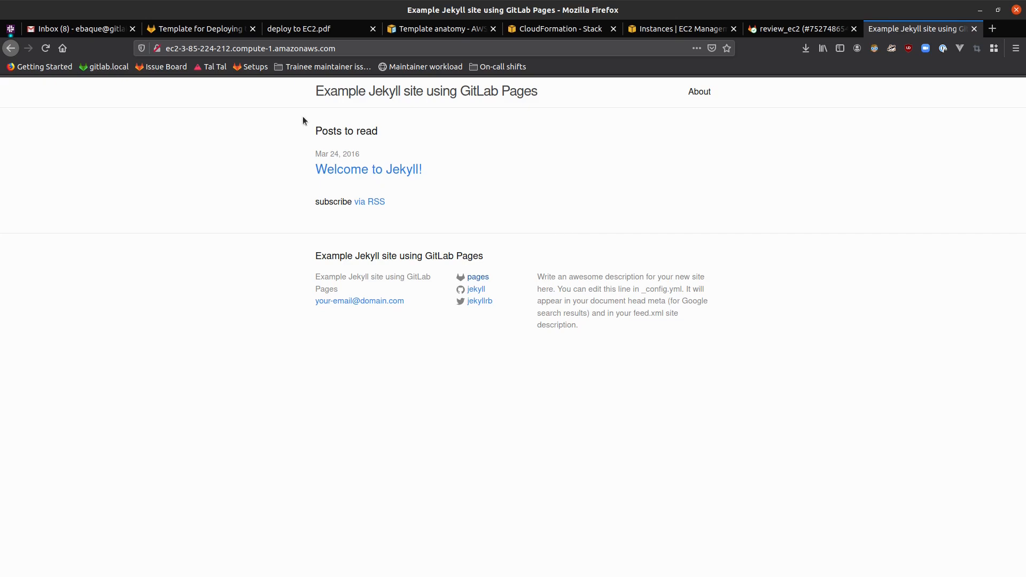
Open the "Template for Deploying to AWS EC2" issue and examine the comments discussing CloudFormation and JSON templates
click(219, 33)
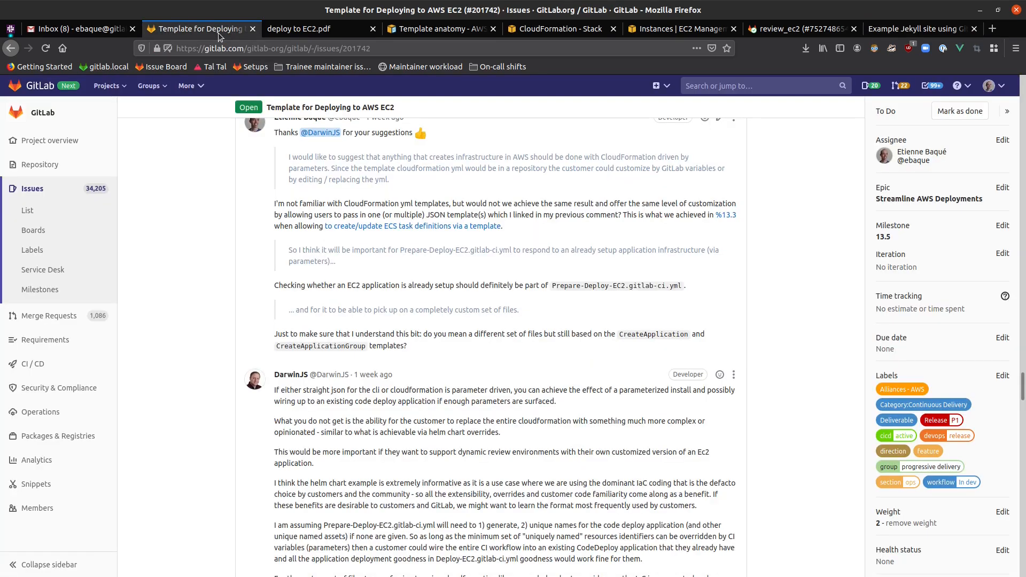
scroll(171, 306, up, 3)
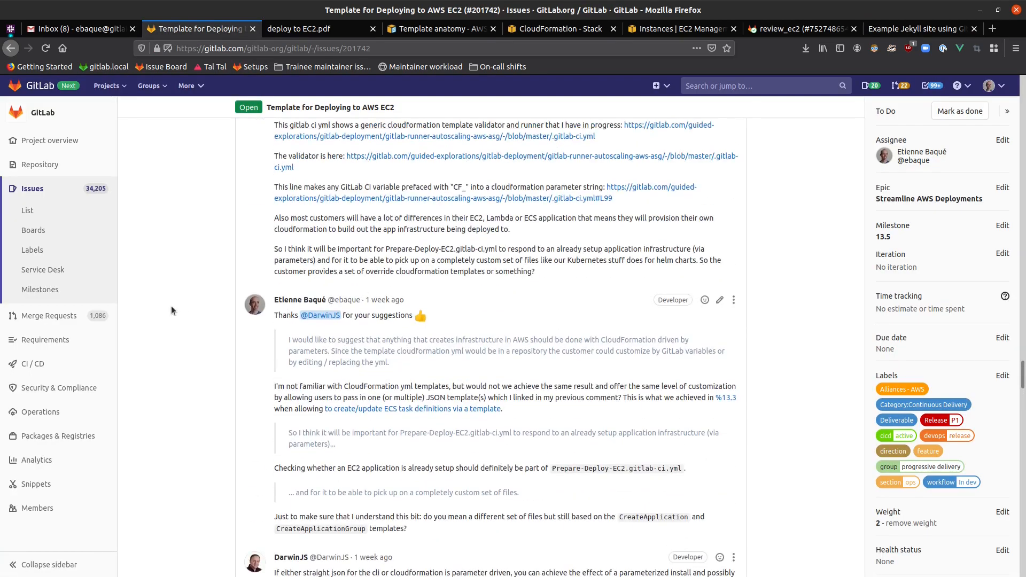
scroll(172, 309, down, 2)
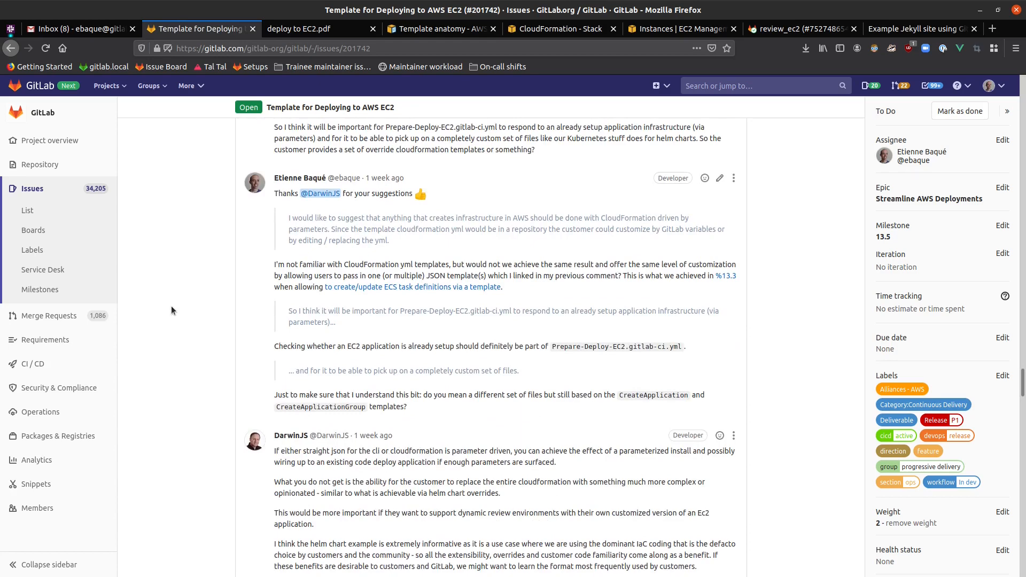
scroll(171, 308, down, 1)
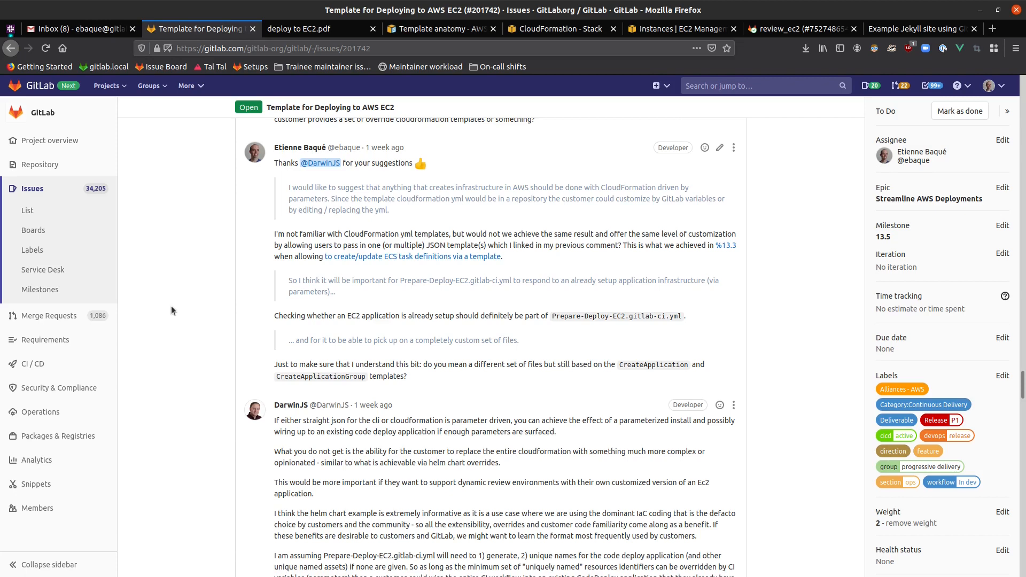
scroll(171, 305, down, 1)
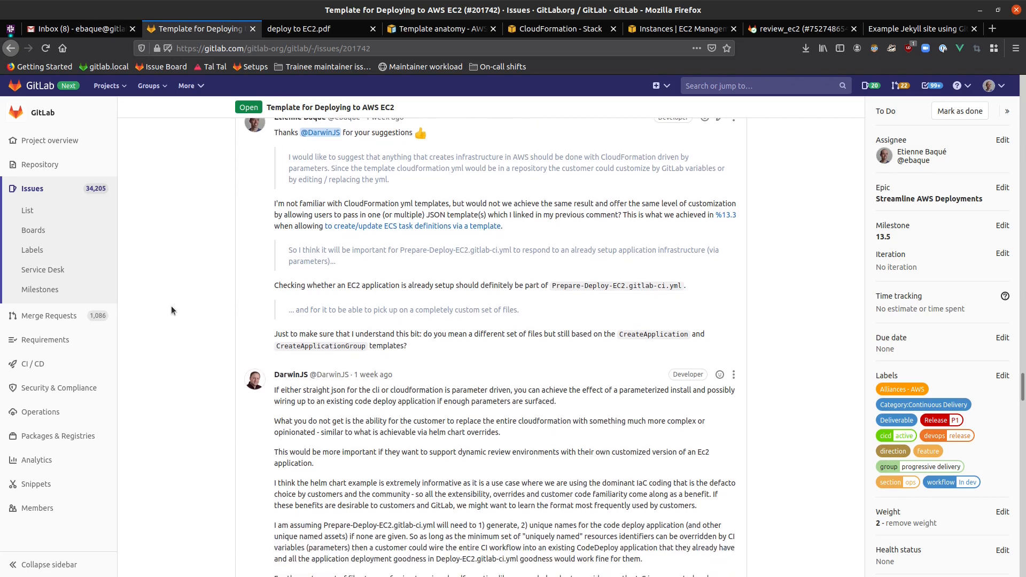
scroll(171, 305, up, 1)
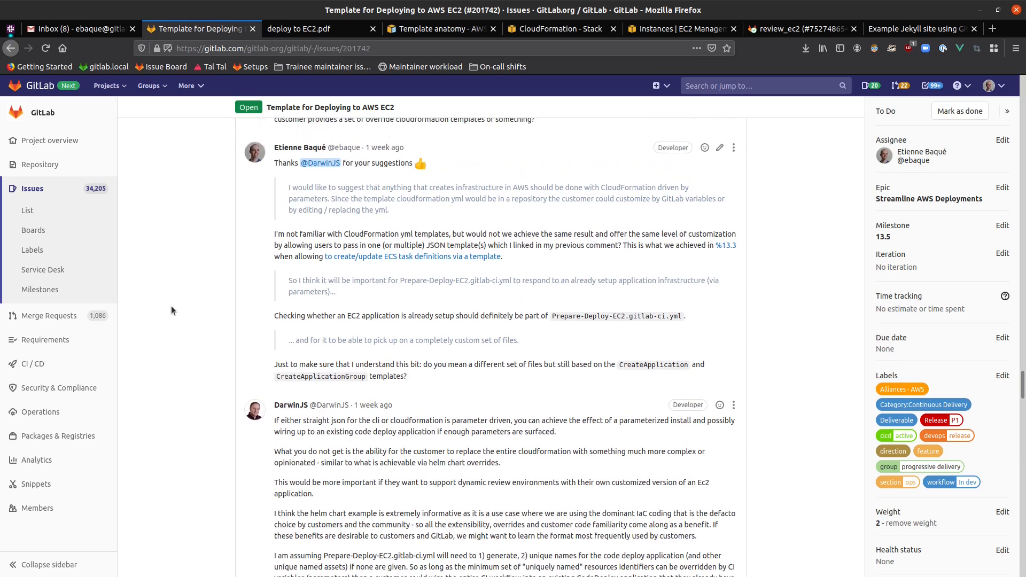
drag(171, 313, 176, 342)
click(177, 347)
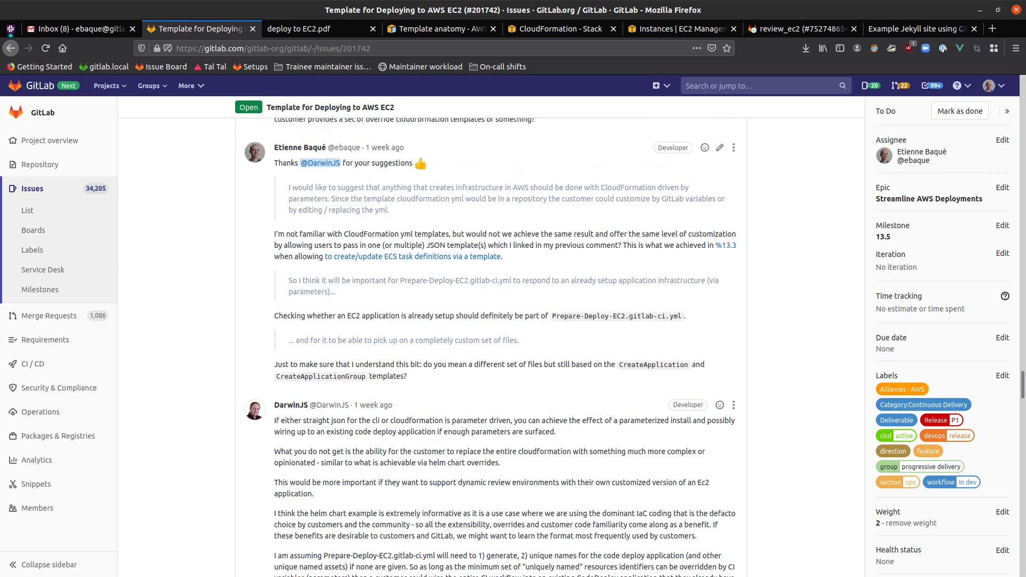